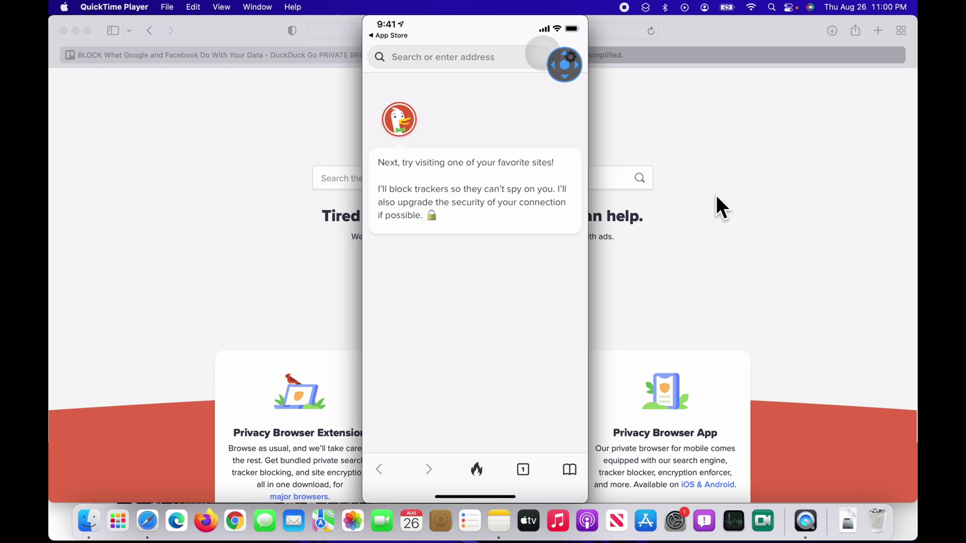
Load reddit in the mirrored iPhone's DuckDuckGo browser.
type("redd")
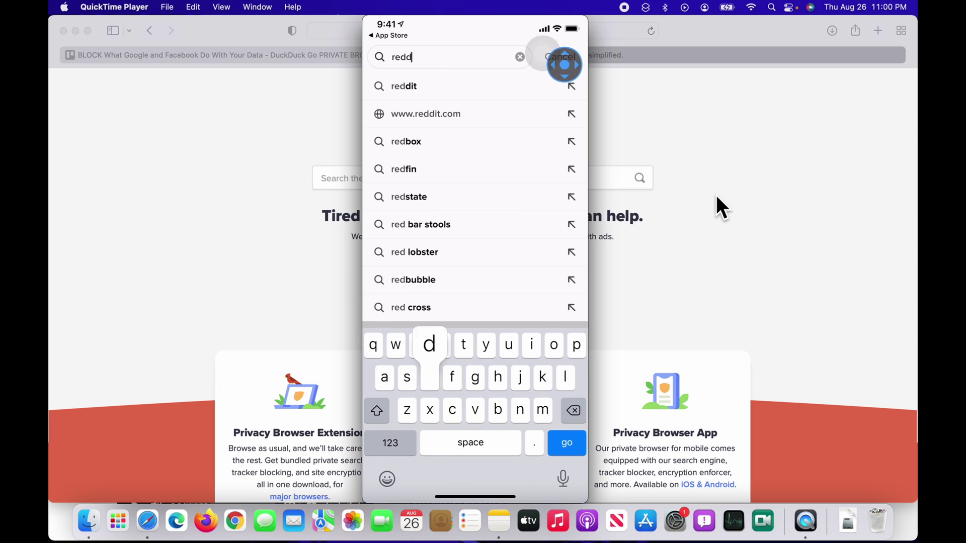
type("it")
key("Return")
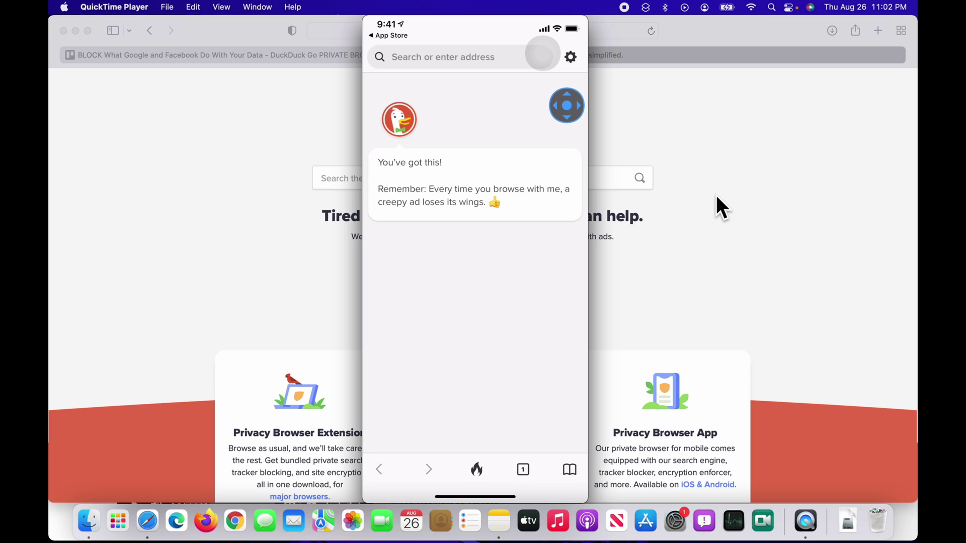
Bring Safari forward on the tab with the Trello card.
left_click(147, 521)
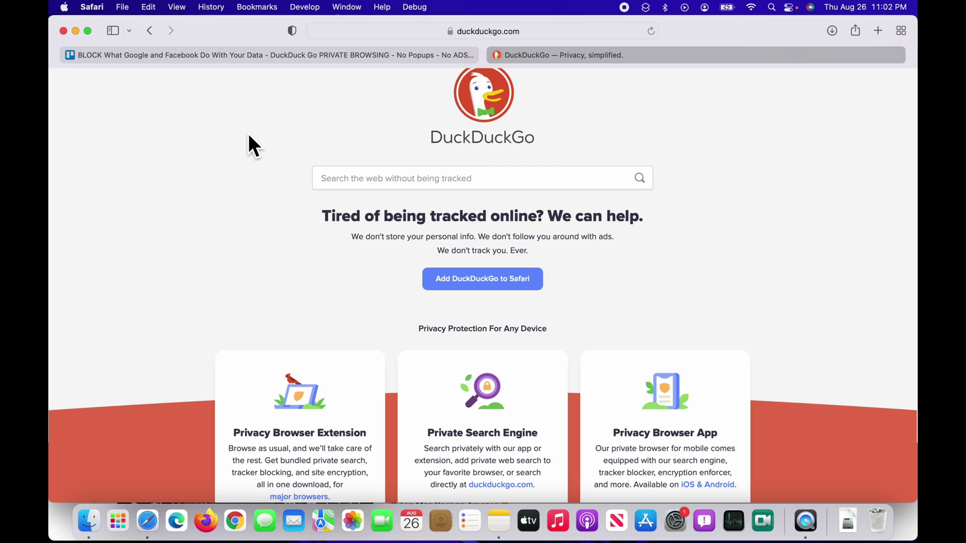
left_click(200, 59)
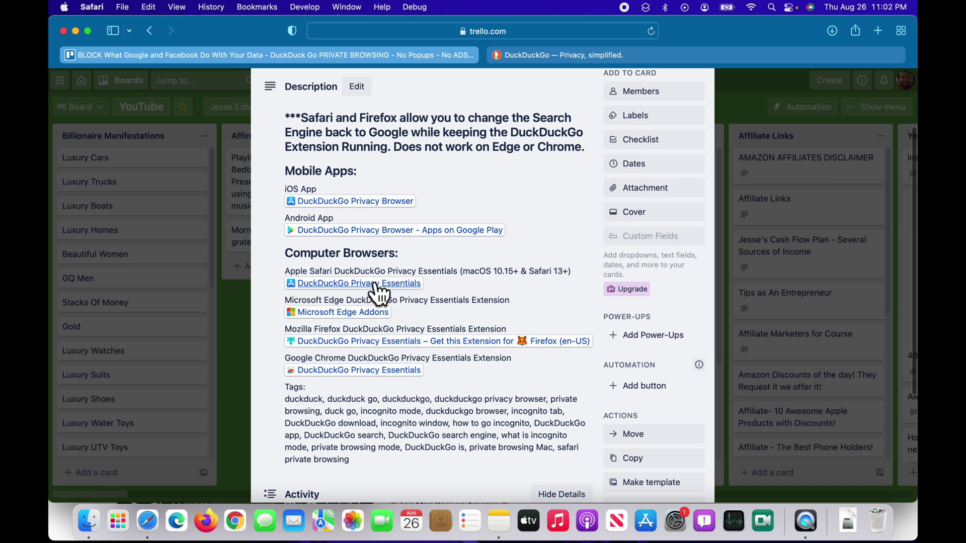
Open the DuckDuckGo Privacy Essentials App Store page and install the app.
left_click(381, 285)
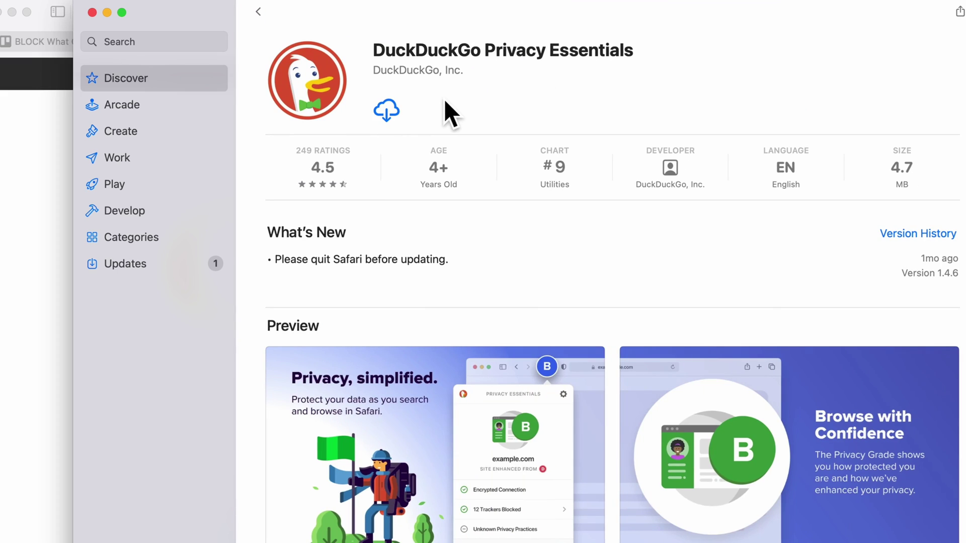
left_click(394, 112)
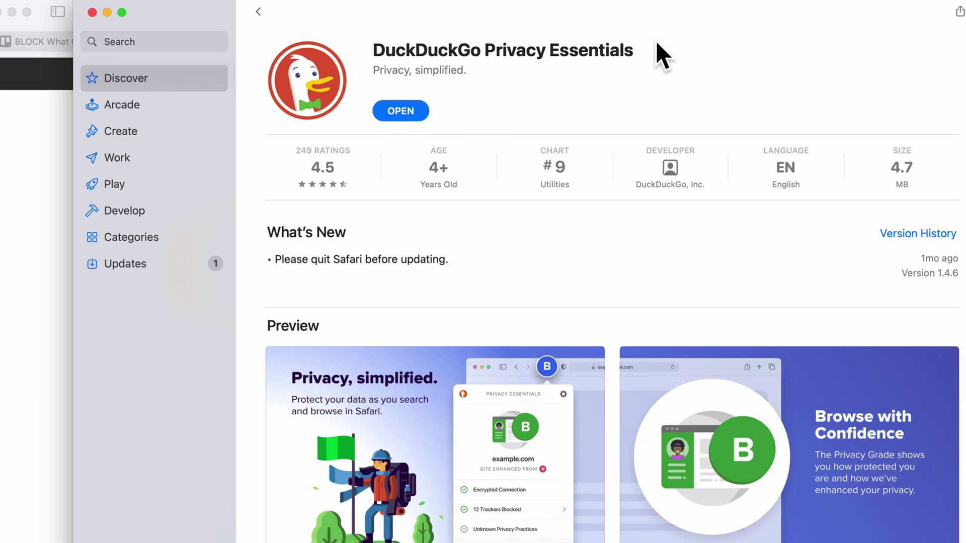
Launch Privacy Essentials and enable the DuckDuckGo Privacy Protection extension in Safari.
left_click(412, 114)
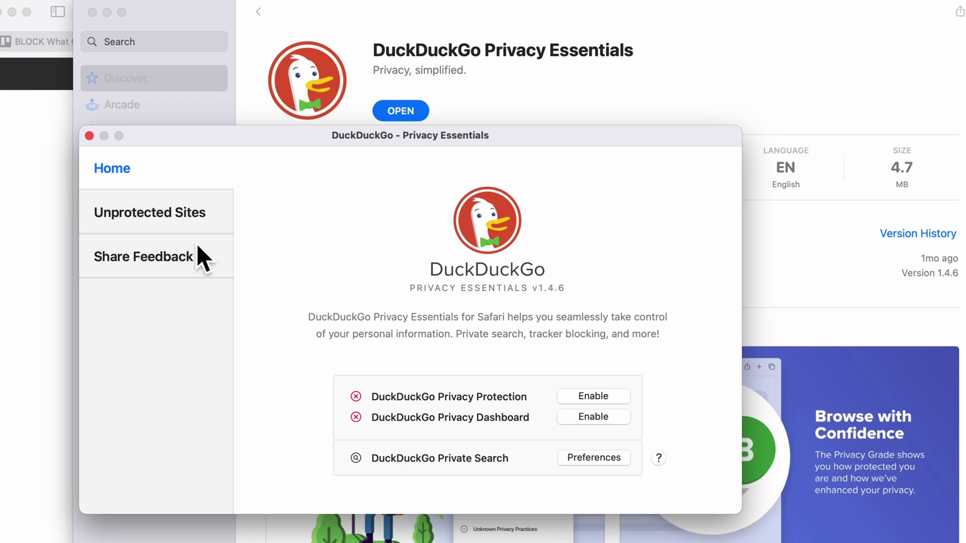
left_click(596, 400)
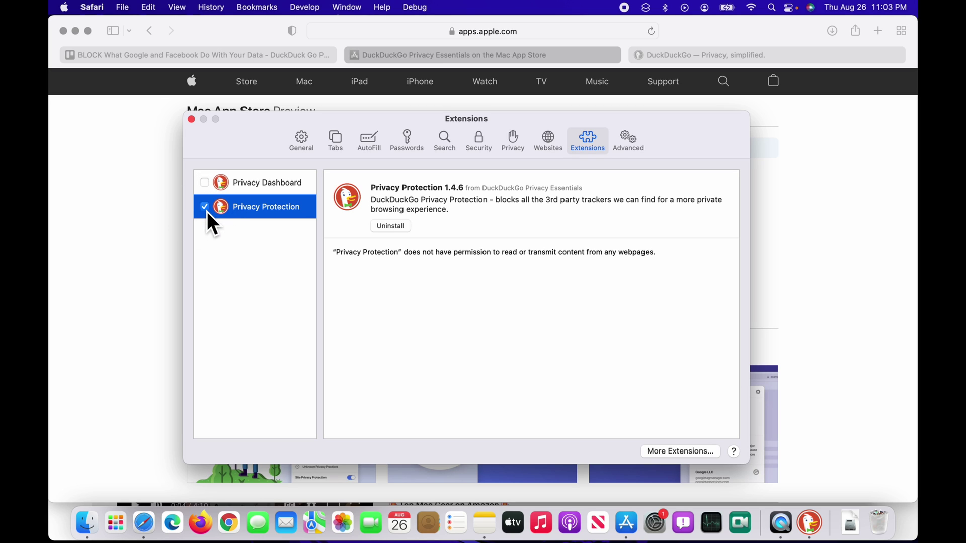
Turn on Privacy Dashboard, confirm DuckDuckGo is Safari's search engine, and close Preferences.
left_click(204, 182)
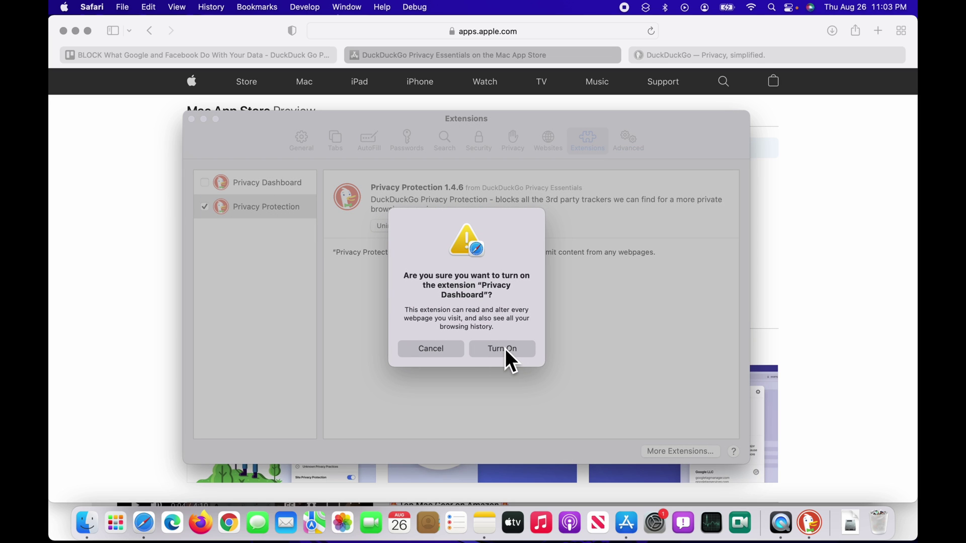
left_click(506, 349)
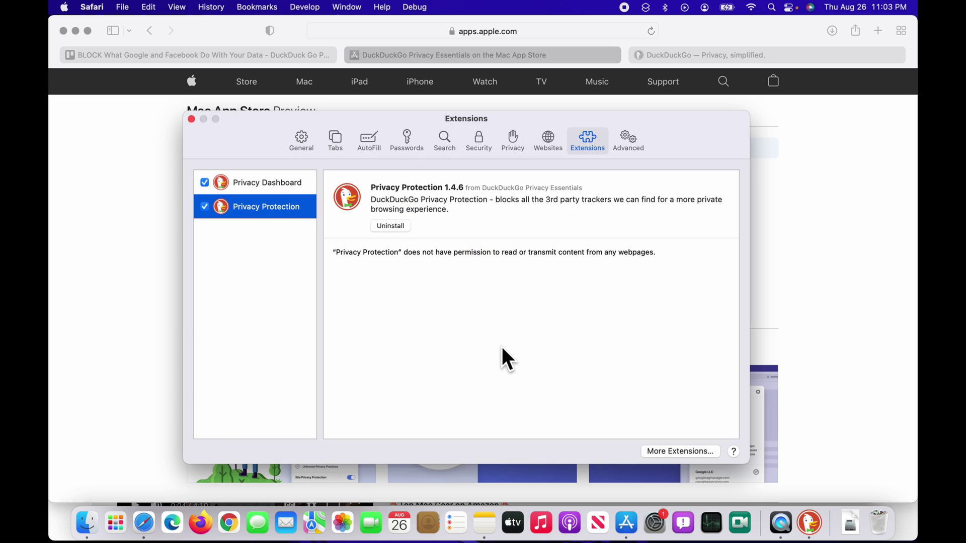
left_click_drag(700, 153, 708, 165)
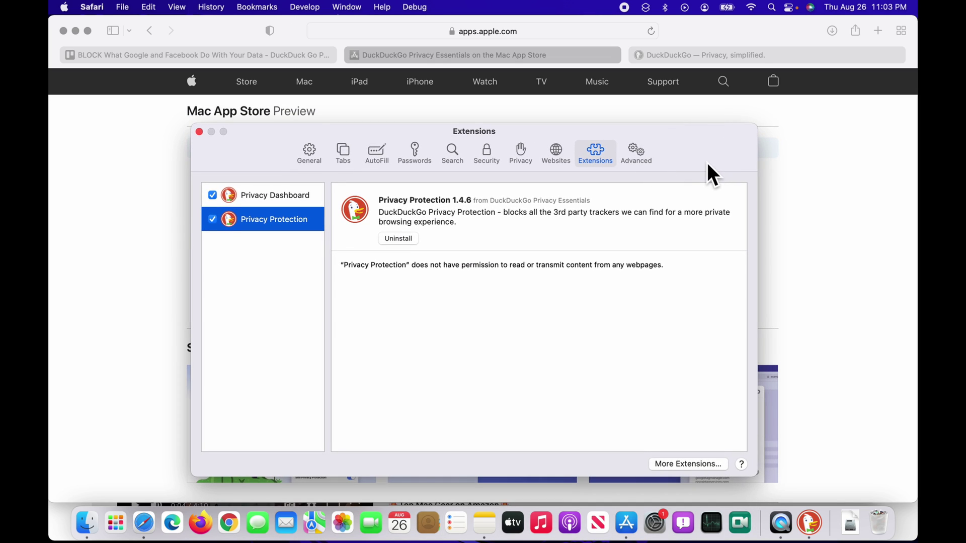
left_click(455, 156)
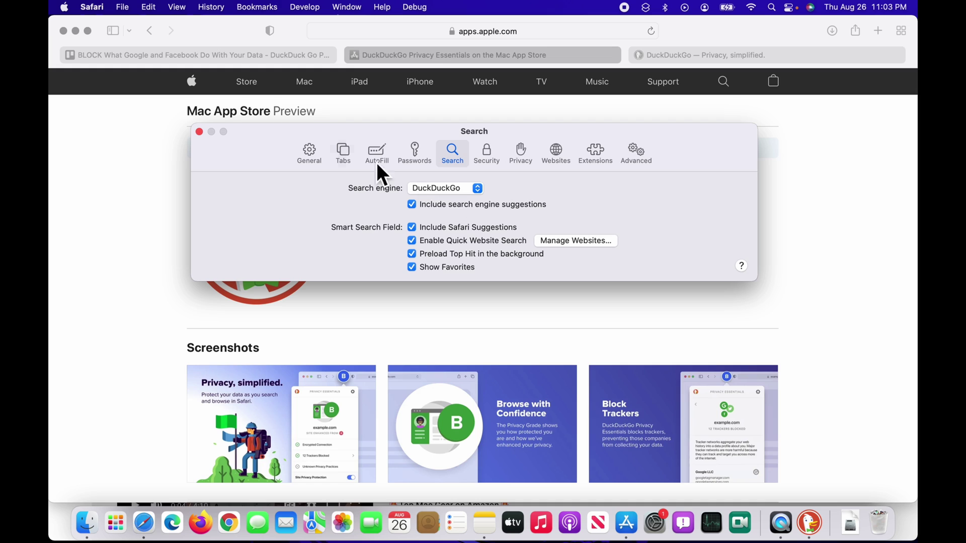
left_click(202, 133)
Check in the Privacy Essentials app that both extensions are enabled, then close it.
left_click(809, 523)
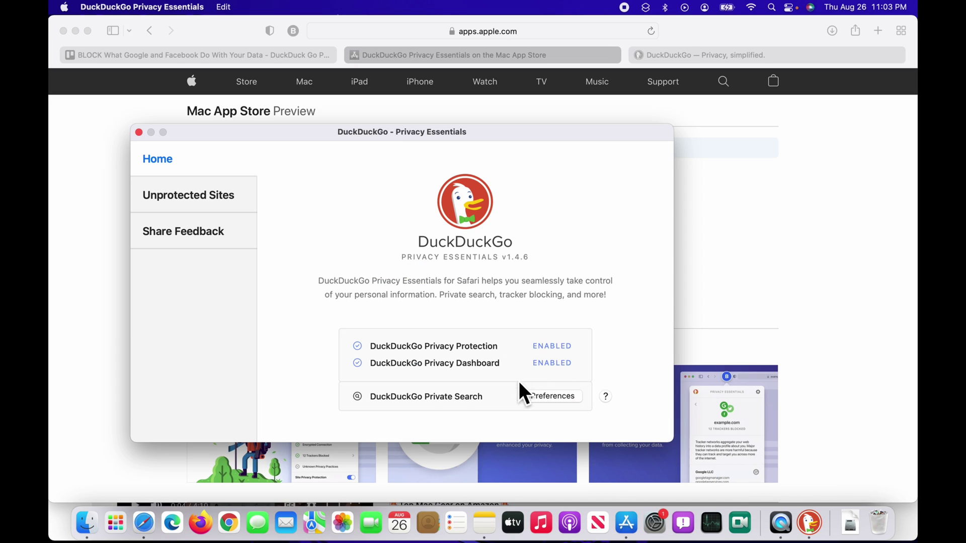
left_click(269, 136)
left_click_drag(268, 137, 314, 128)
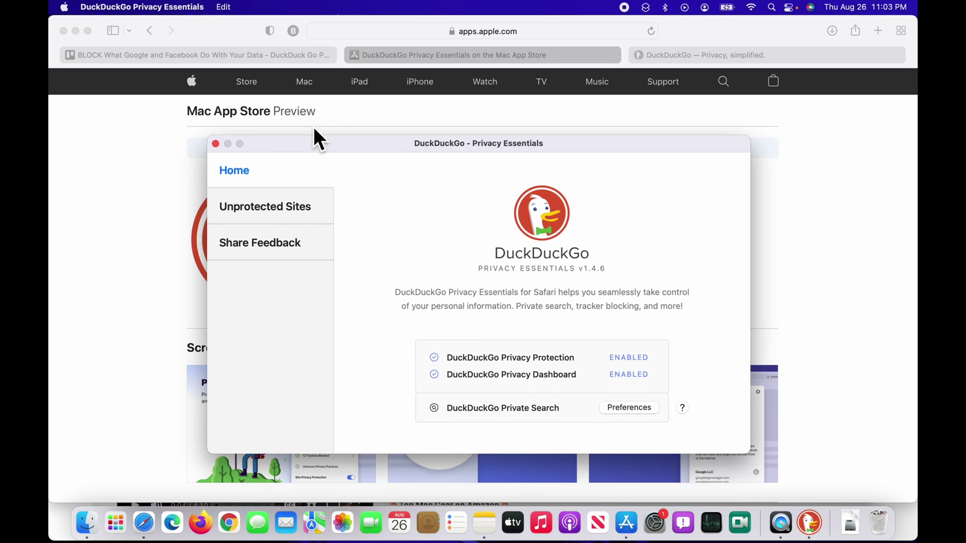
left_click(216, 144)
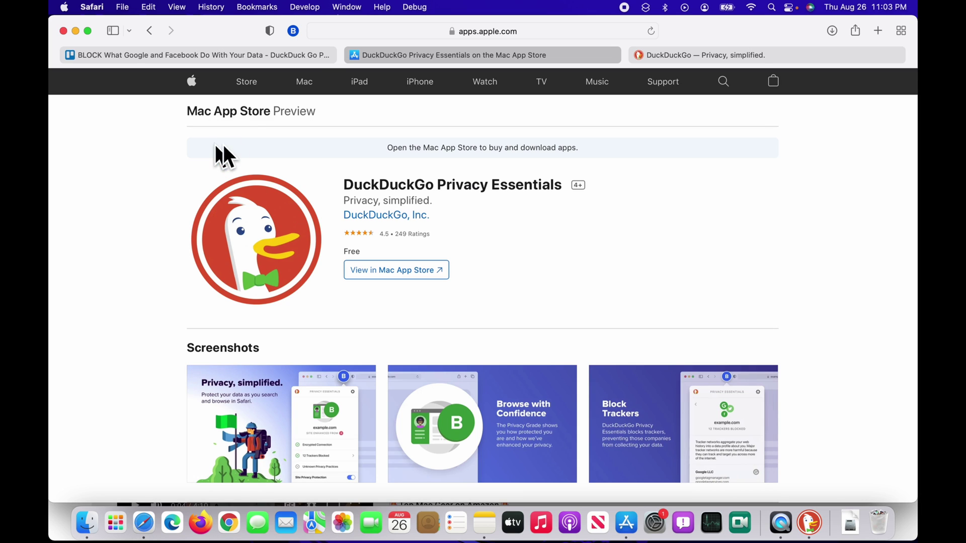
View the DuckDuckGo B privacy grade for the apps.apple.com page.
left_click(297, 34)
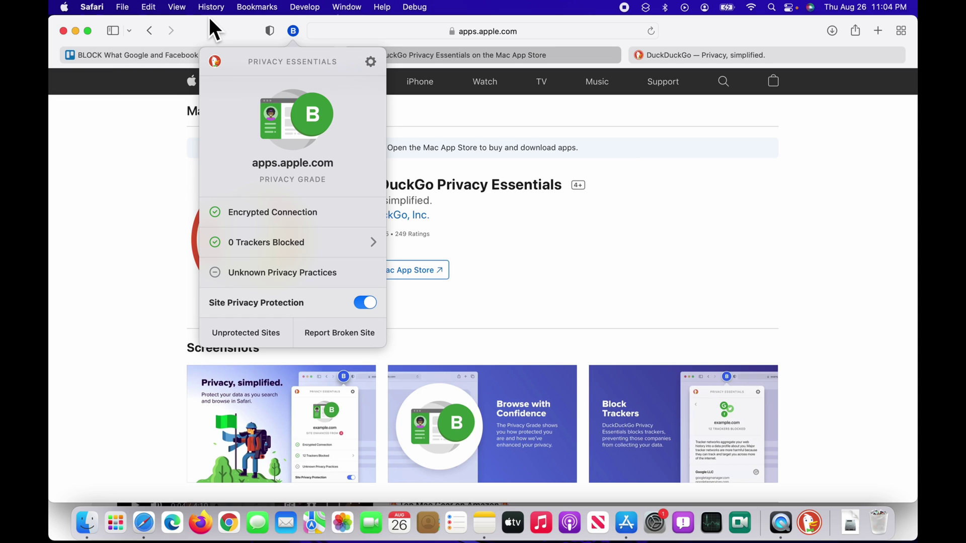
left_click(204, 32)
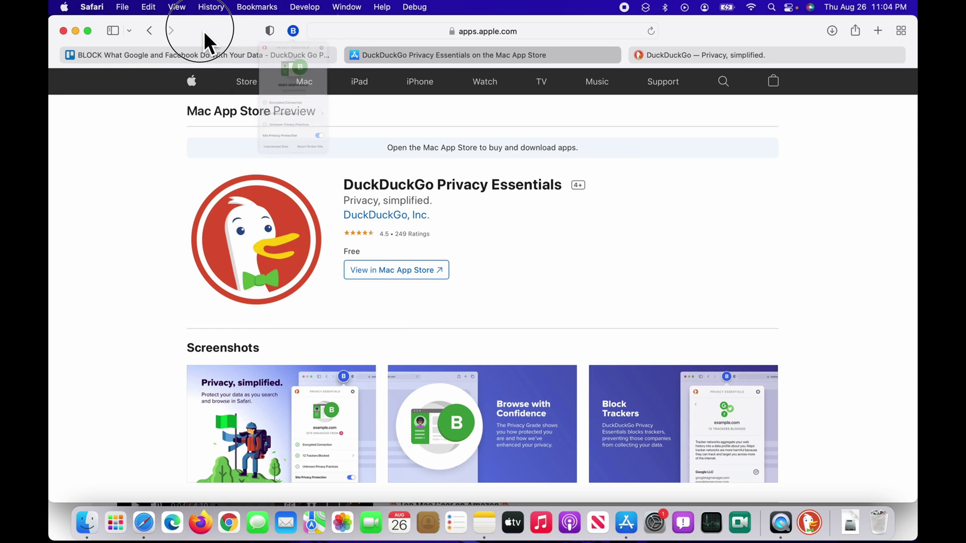
left_click(129, 8)
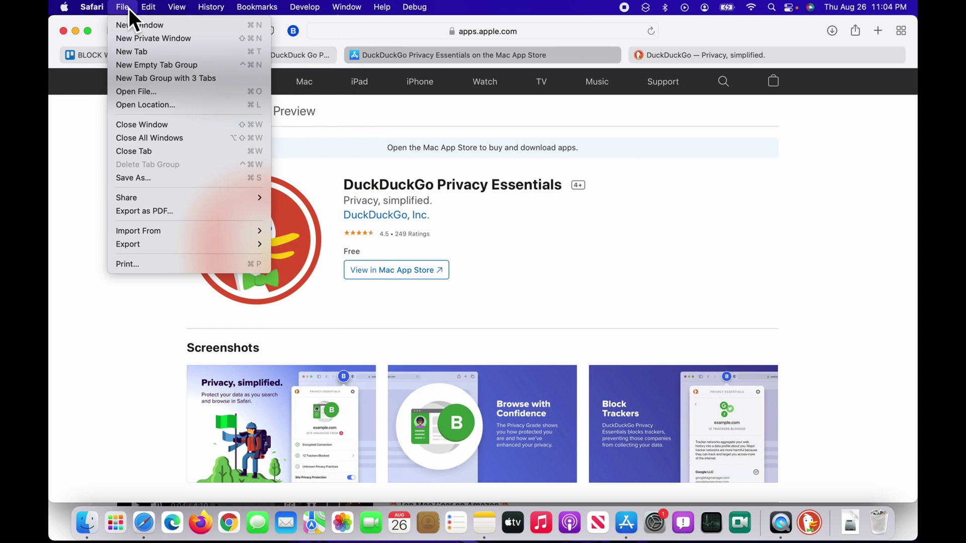
Search DuckDuckGo for 'I want tacos' in a new private window, then lower the window.
left_click(146, 39)
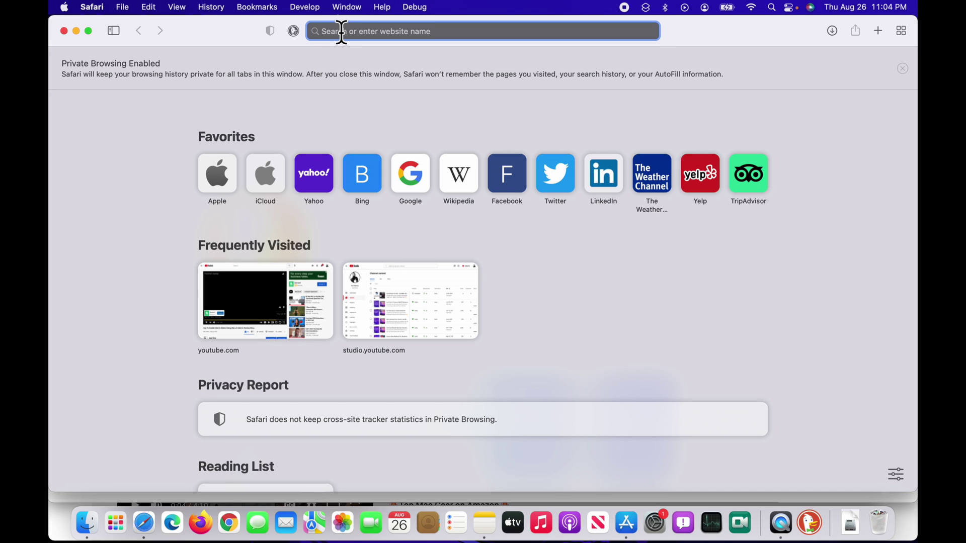
type("I want ")
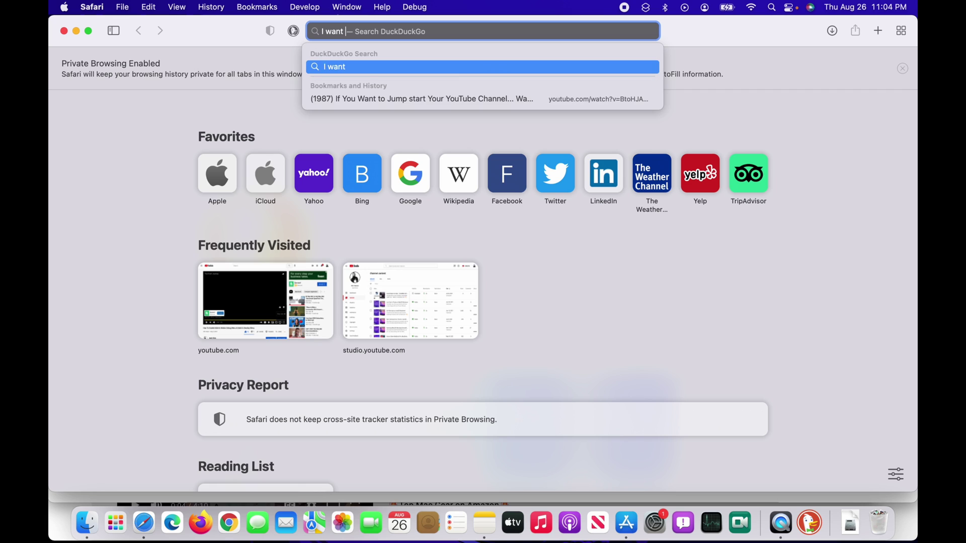
type("tacos")
key("Return")
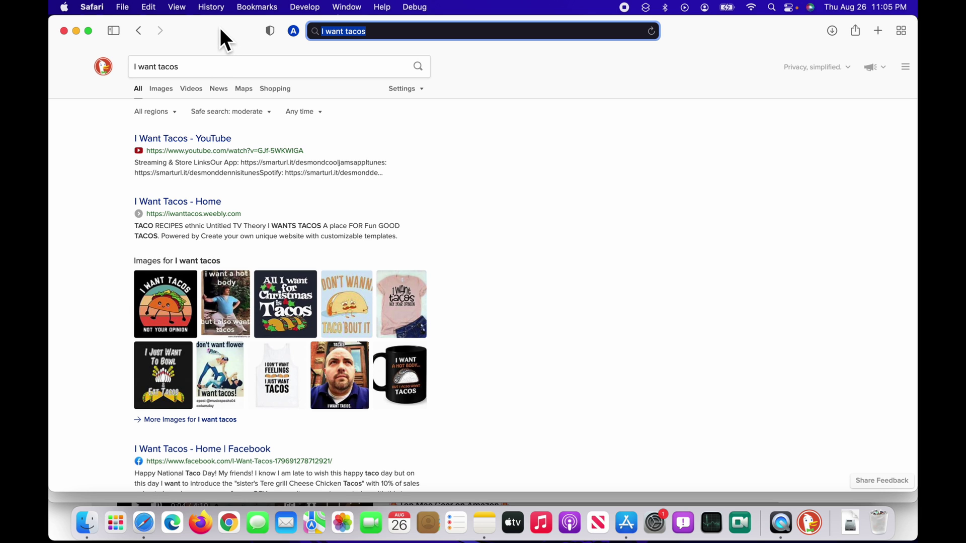
mouse_move(220, 28)
left_mouse_down()
mouse_move(228, 78)
mouse_move(215, 78)
mouse_move(214, 26)
left_mouse_up()
left_click_drag(226, 26, 223, 71)
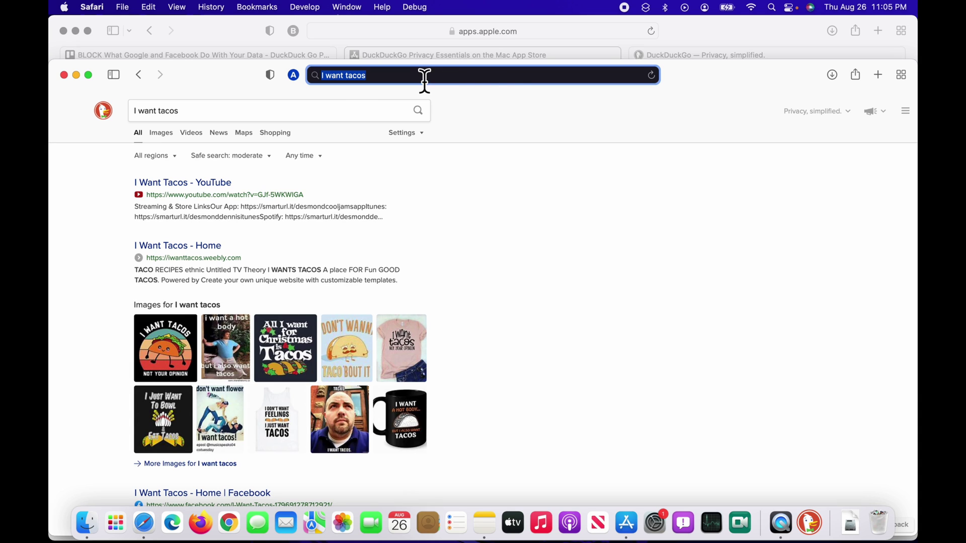
Return to the private results window, move it back up, and open a new tab.
left_click(716, 34)
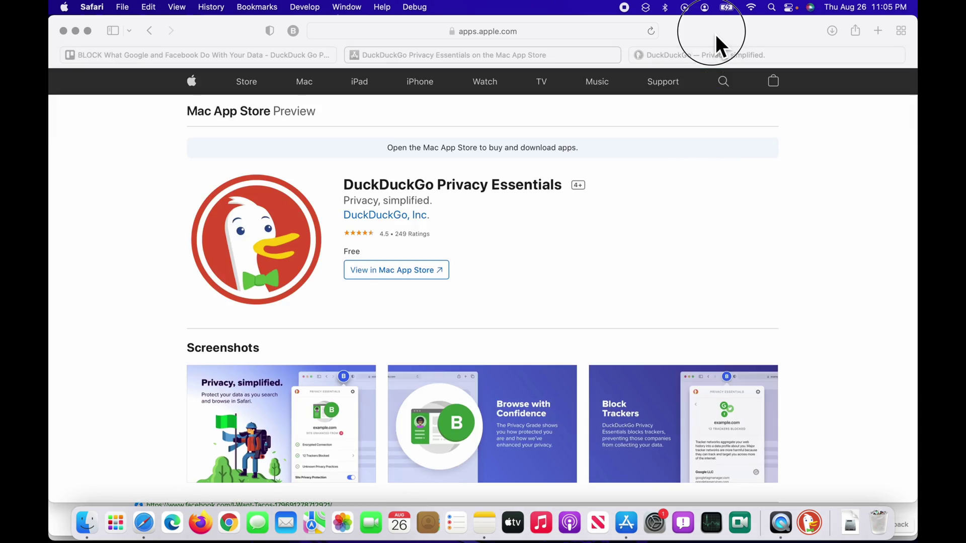
left_click(575, 31)
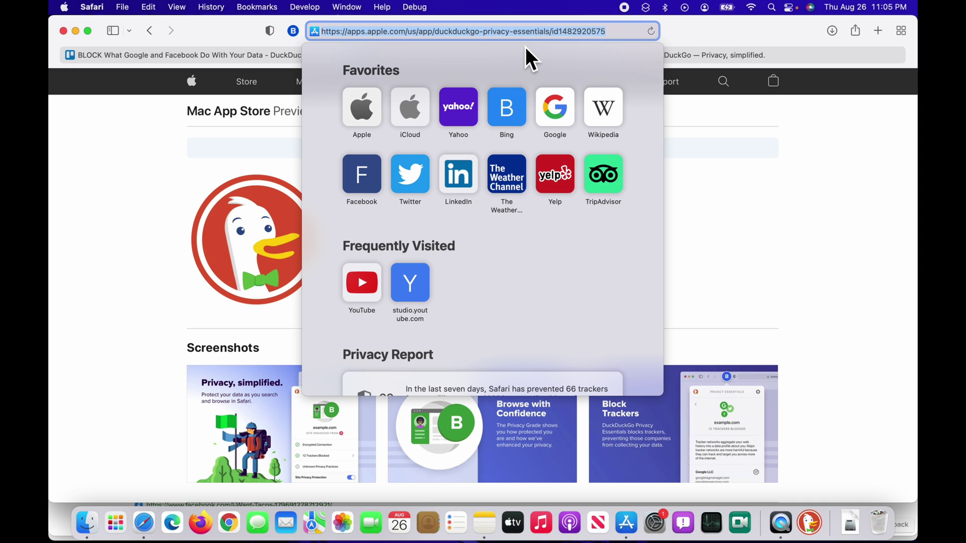
key("super+grave")
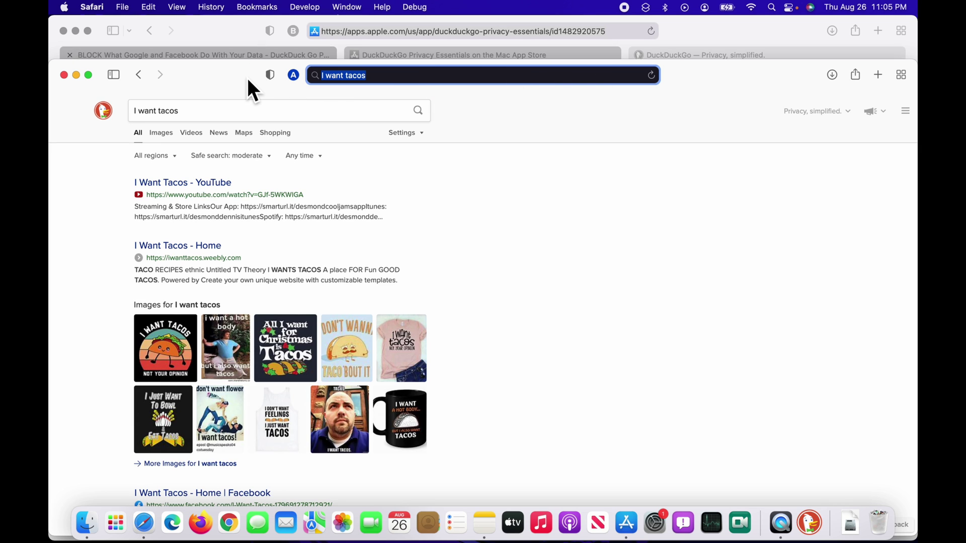
left_click_drag(245, 76, 241, 19)
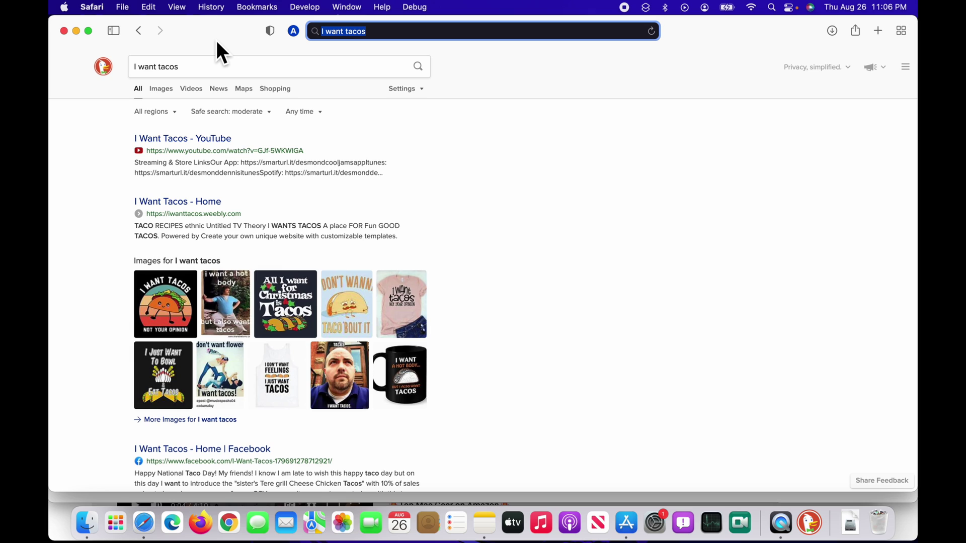
key("super+t")
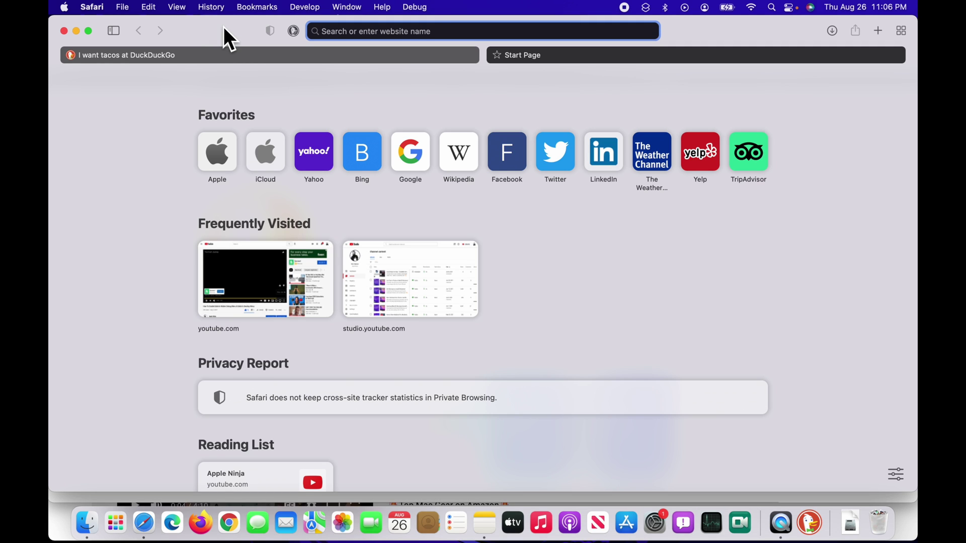
Show the privacy grade for the new private tab and open Privacy Essentials settings.
left_click(294, 32)
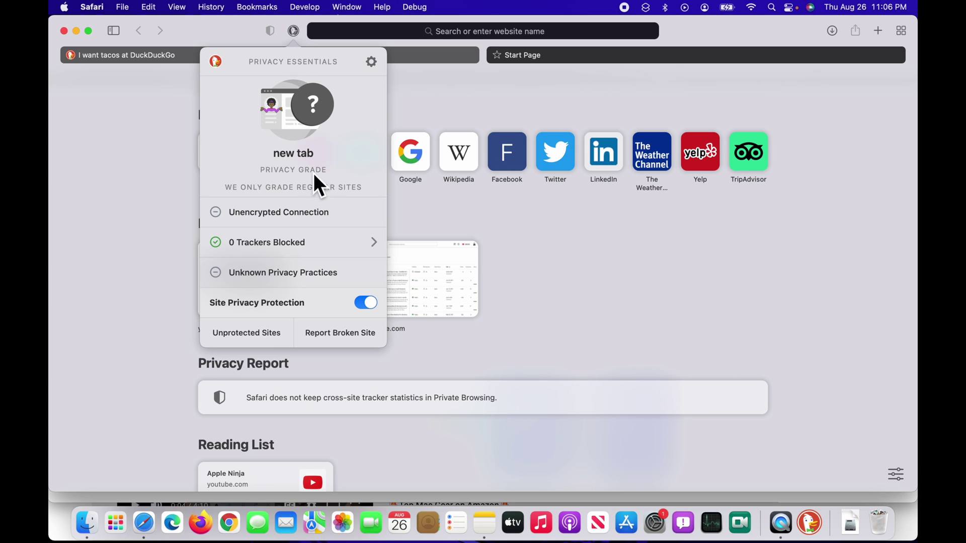
left_click(371, 62)
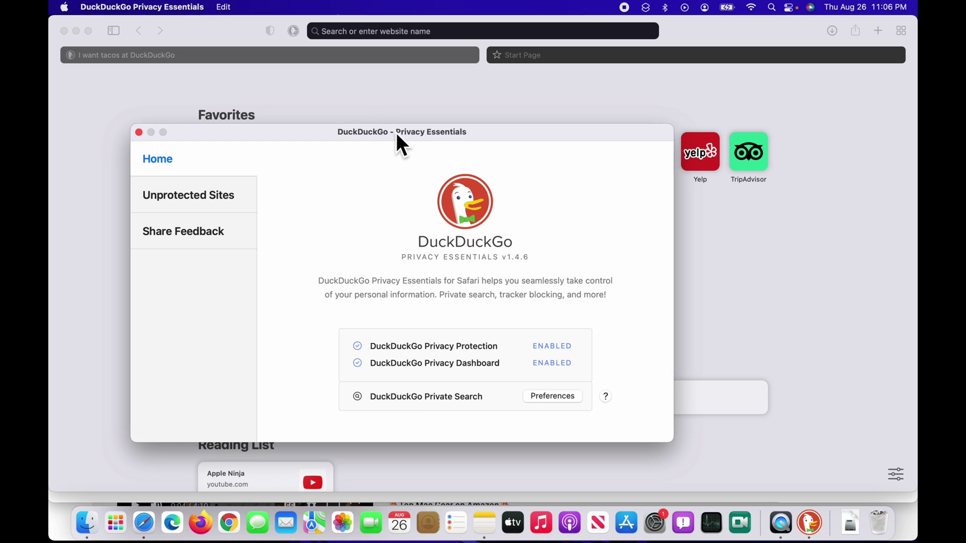
left_click_drag(399, 130, 454, 123)
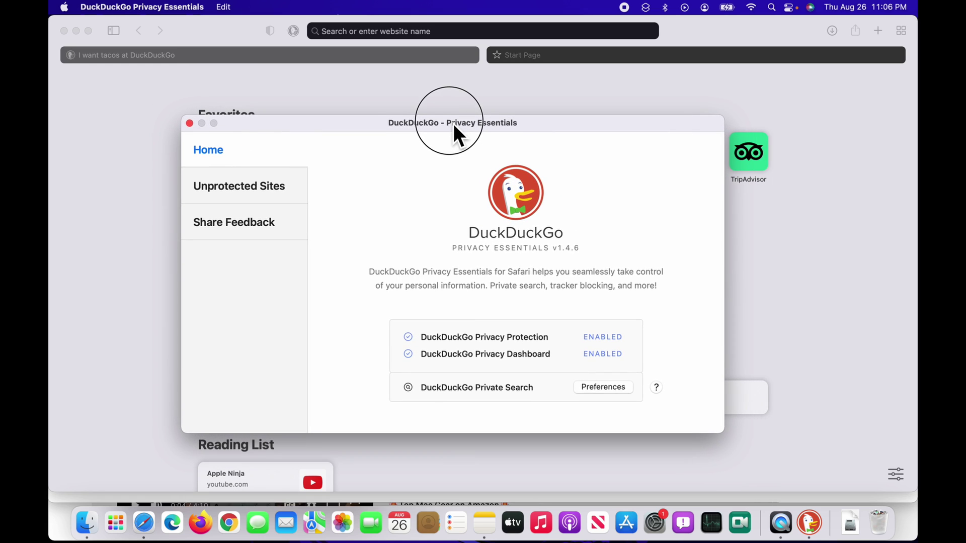
Uncheck Privacy Dashboard and Privacy Protection in Safari's Extensions, then quit Privacy Essentials.
left_click(603, 339)
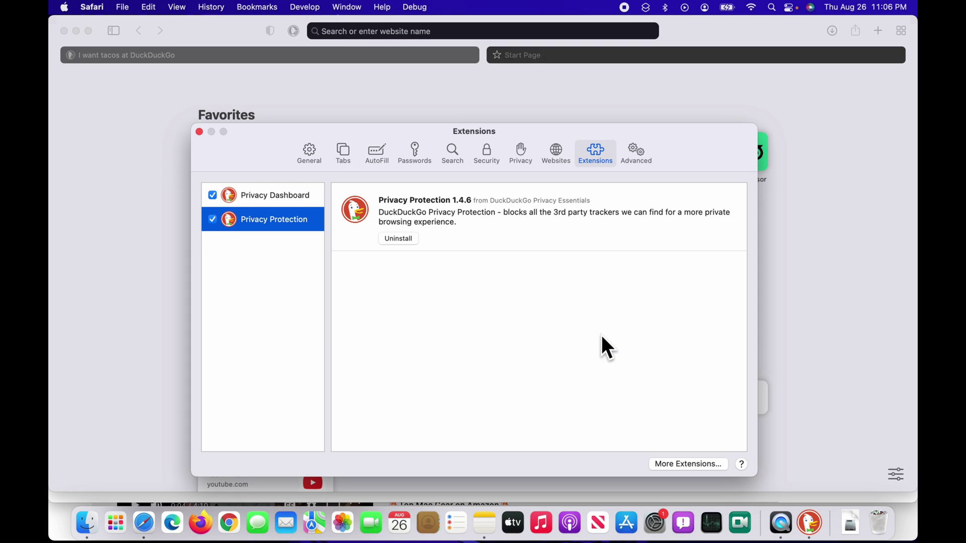
left_click(213, 195)
left_click(213, 220)
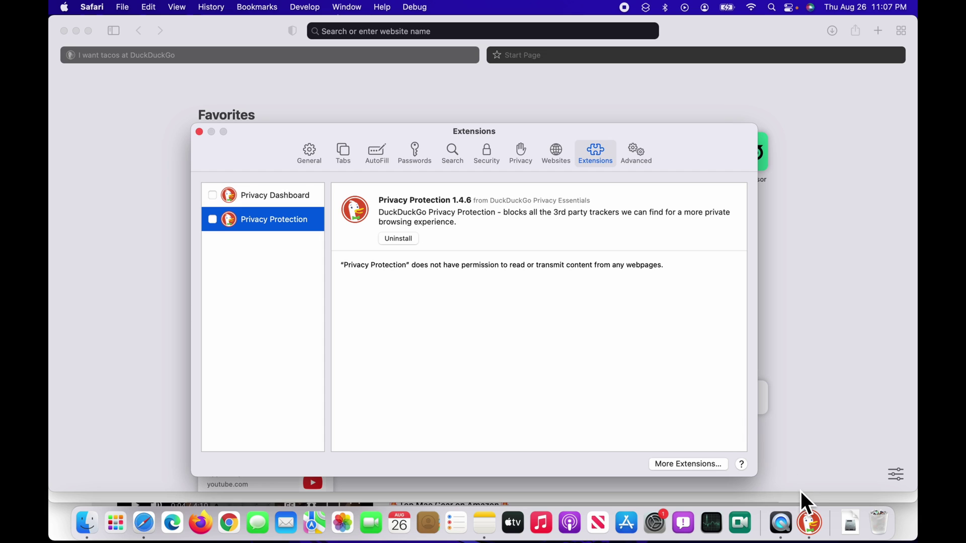
left_click(811, 524)
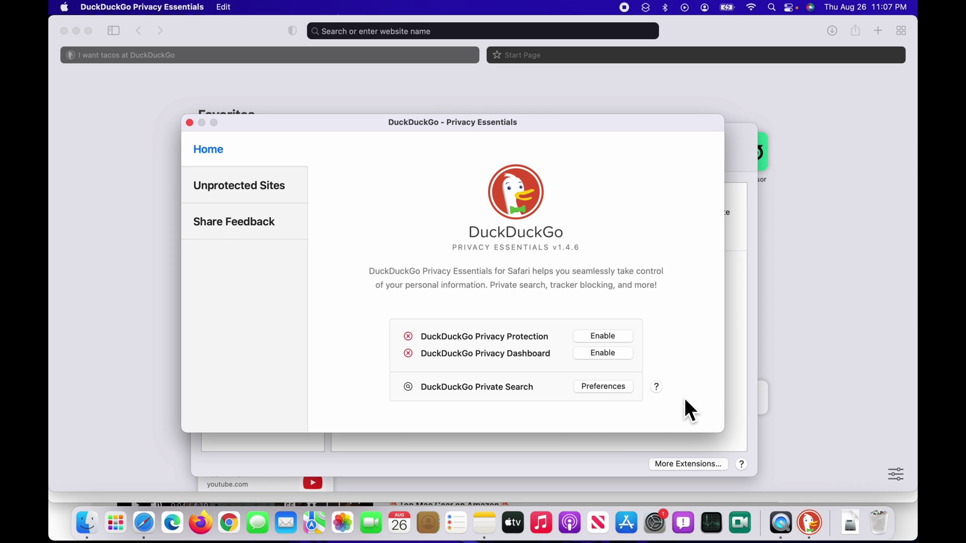
key("super+q")
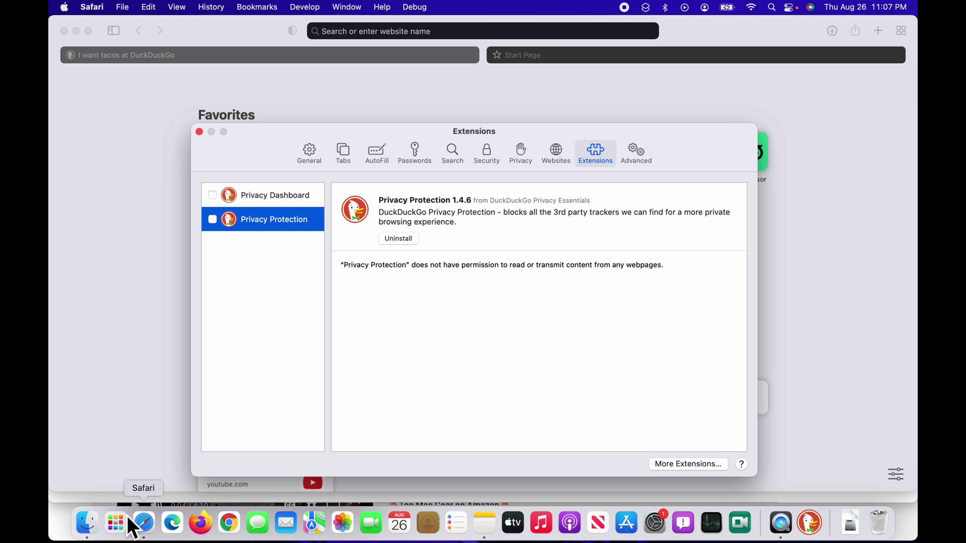
Trash DuckDuckGo Privacy Essentials.app from Applications, authorizing with the account password.
left_click(87, 523)
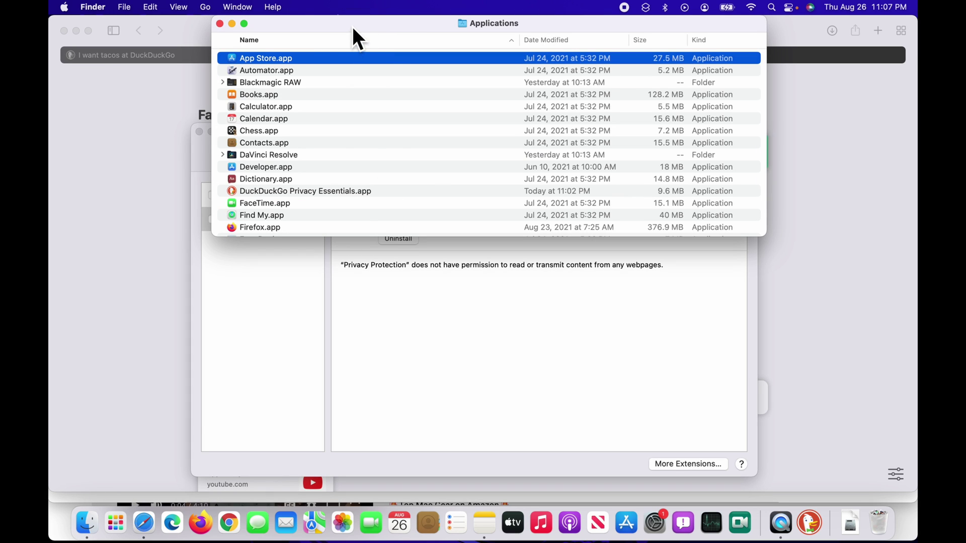
left_click_drag(353, 26, 593, 26)
left_click(549, 191)
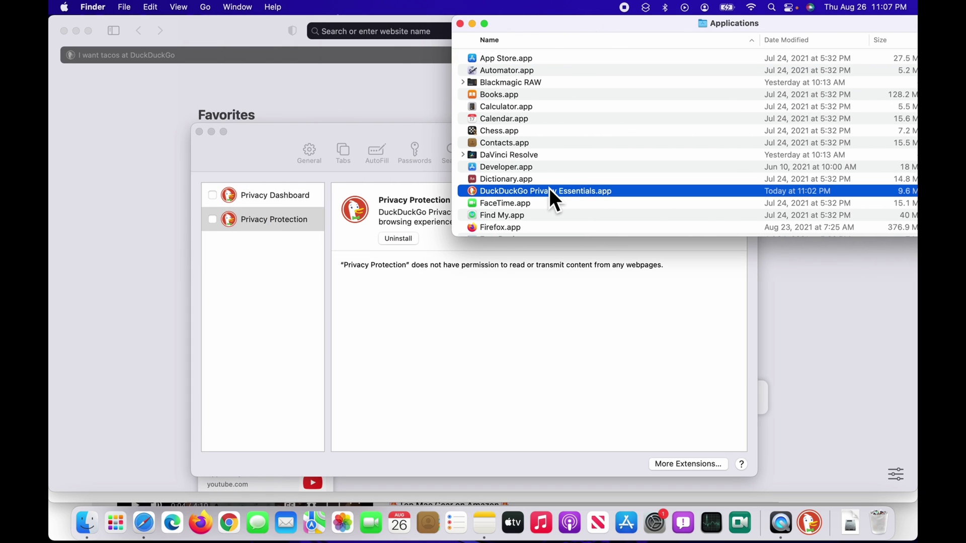
key("super+BackSpace")
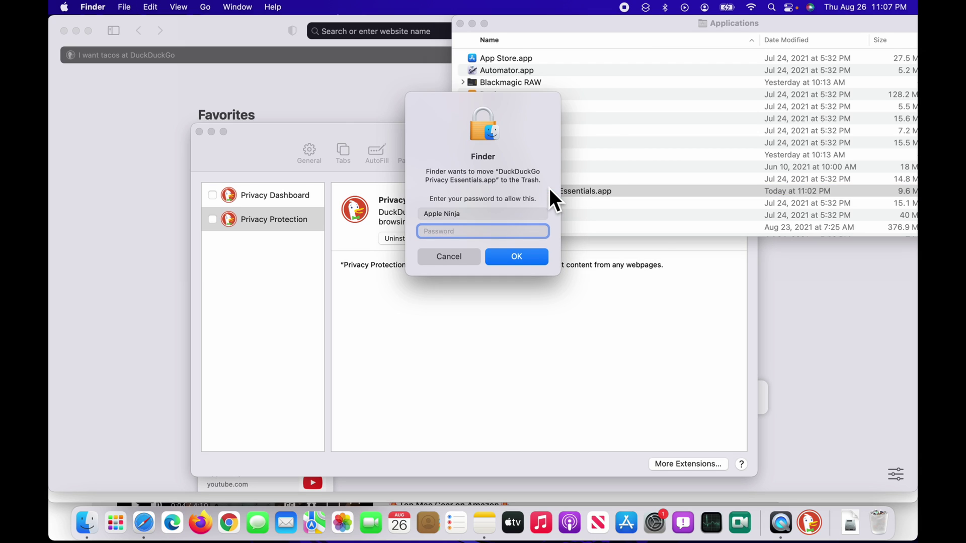
type("****")
key("Return")
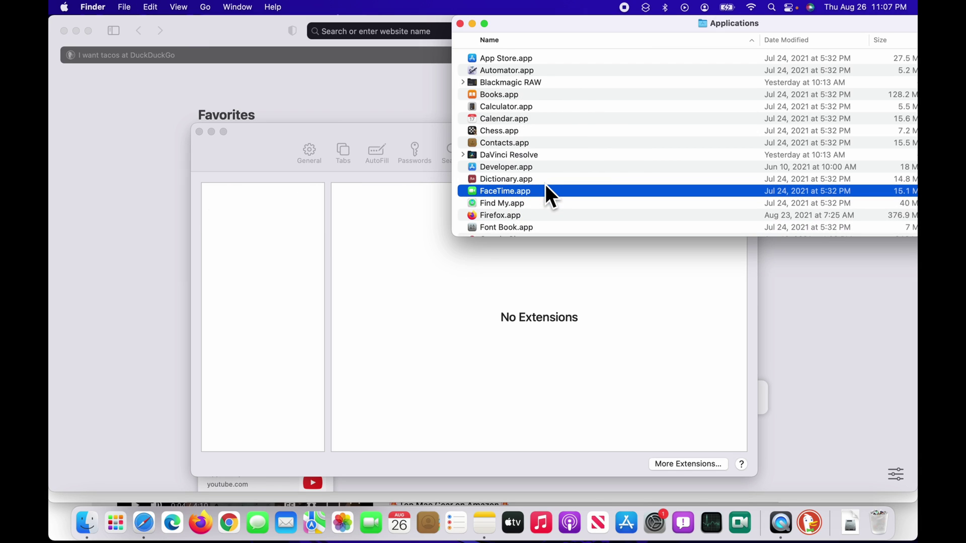
left_click(259, 146)
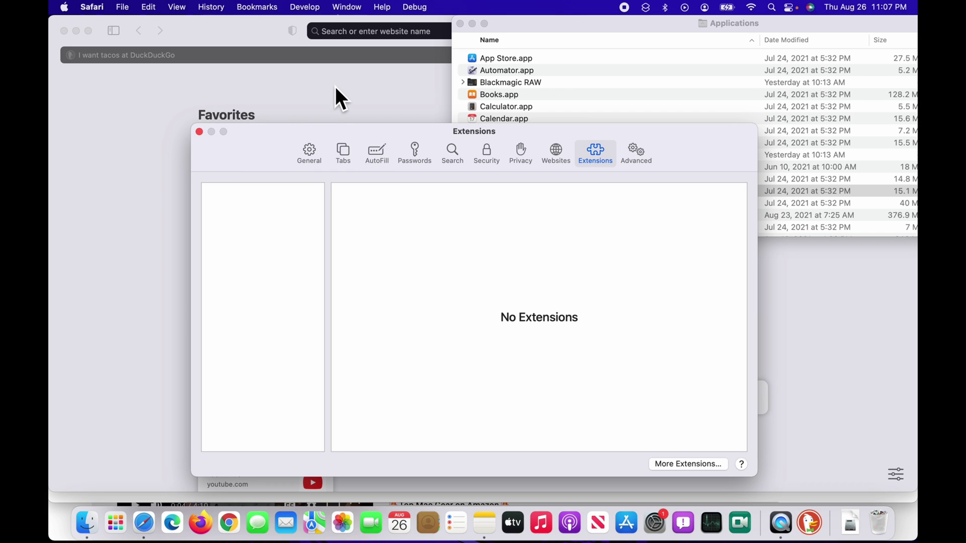
Close Safari's settings window, launch Microsoft Edge, then close Safari's private browsing window.
left_click(203, 133)
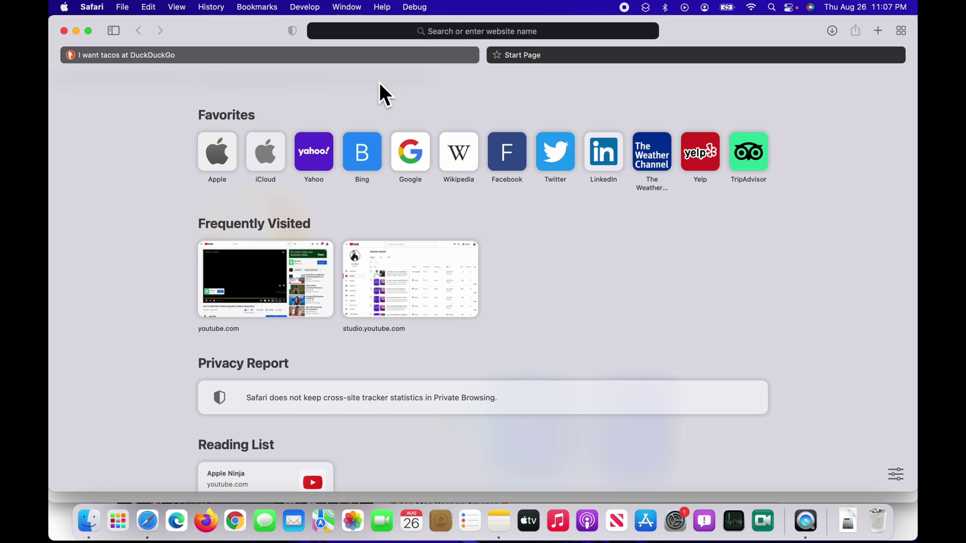
mouse_move(342, 58)
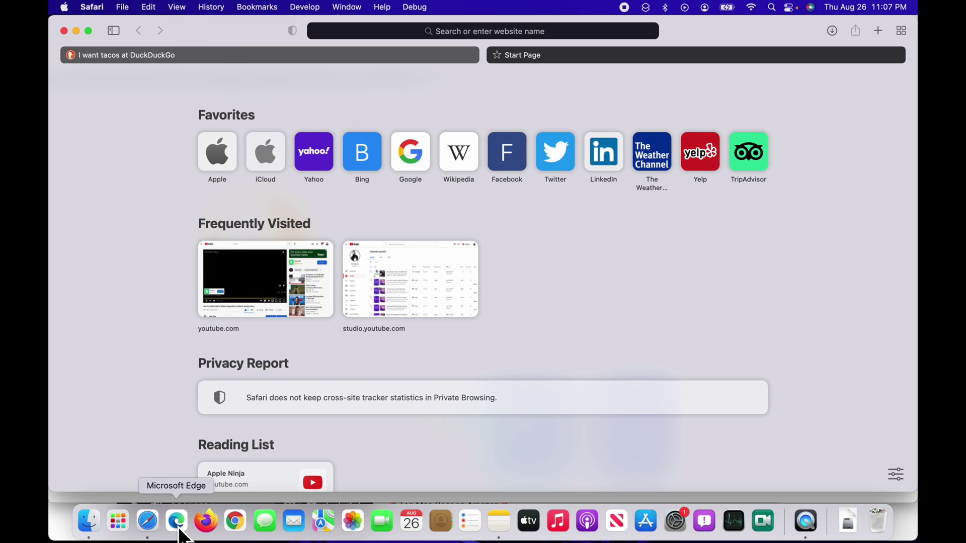
left_click(177, 523)
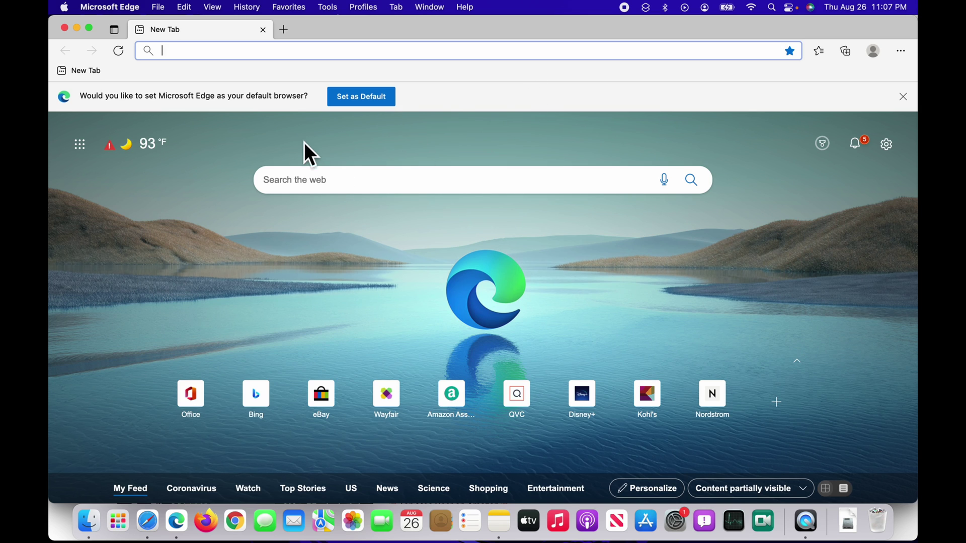
left_click(148, 521)
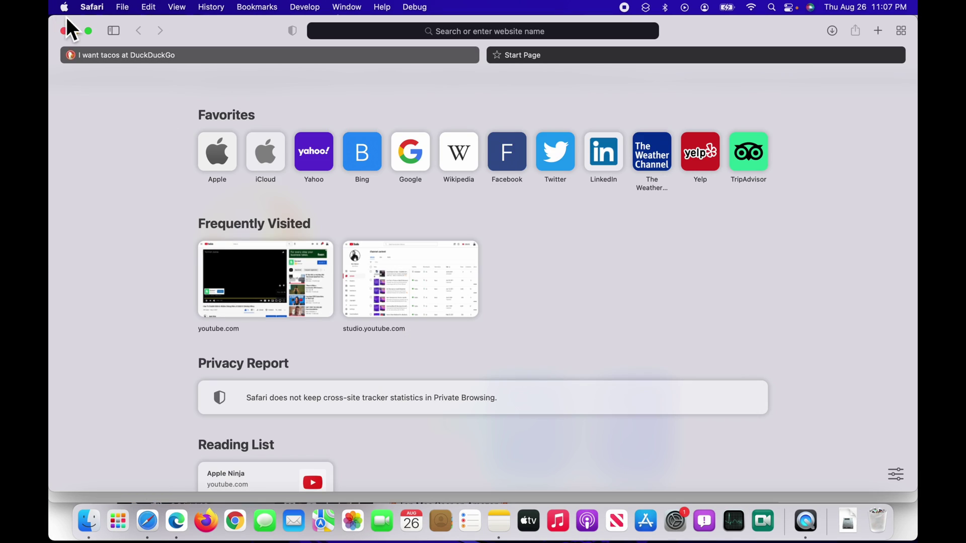
left_click(65, 33)
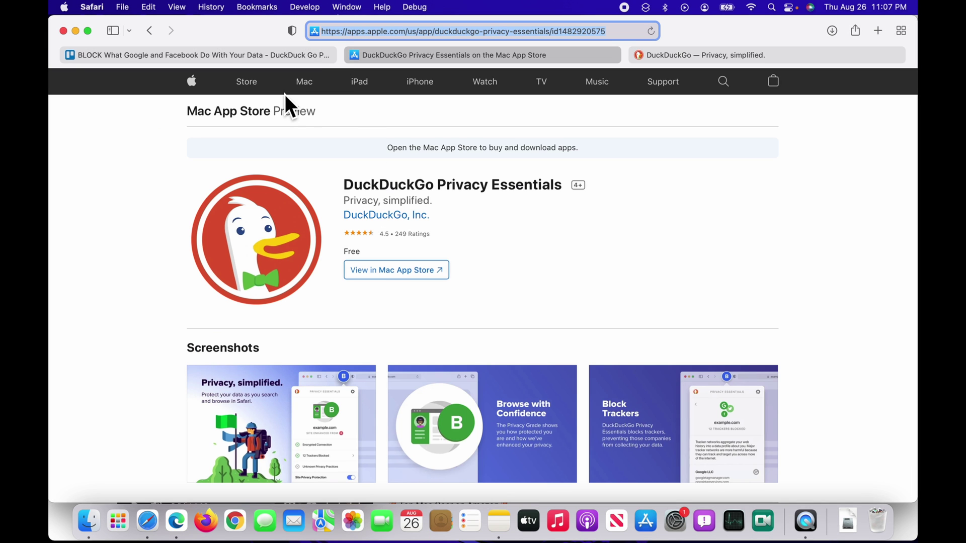
Copy the Microsoft Edge Addons link from the Trello card and switch to Edge.
left_click(229, 56)
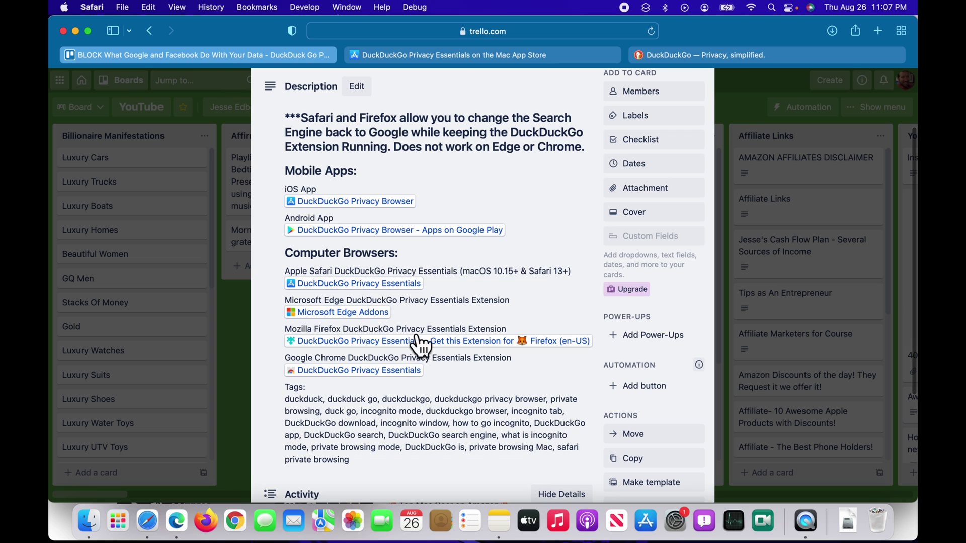
right_click(372, 315)
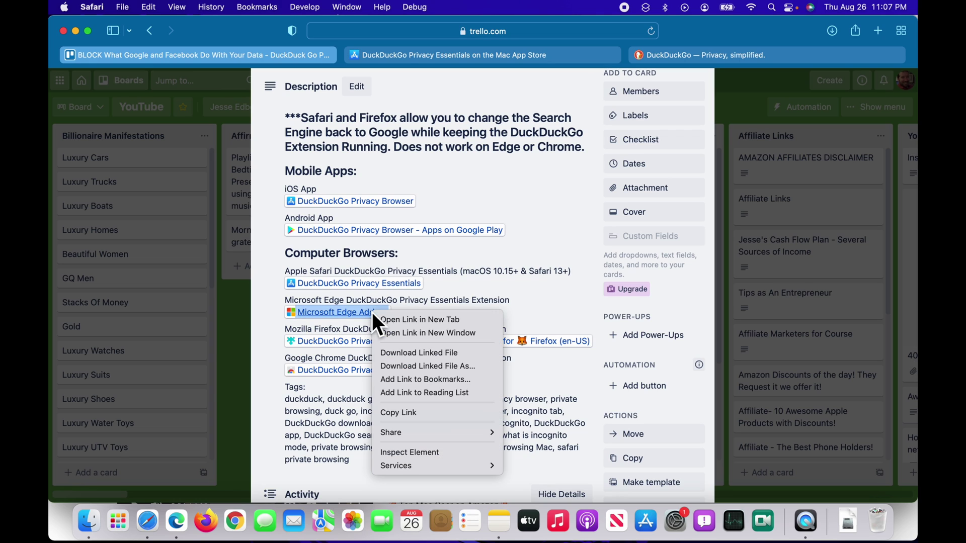
left_click(437, 412)
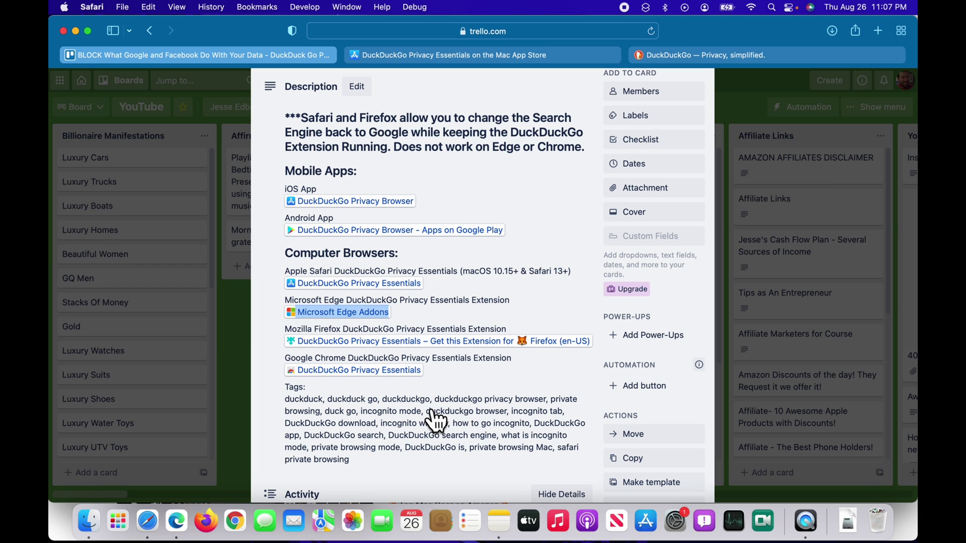
key("super+Tab")
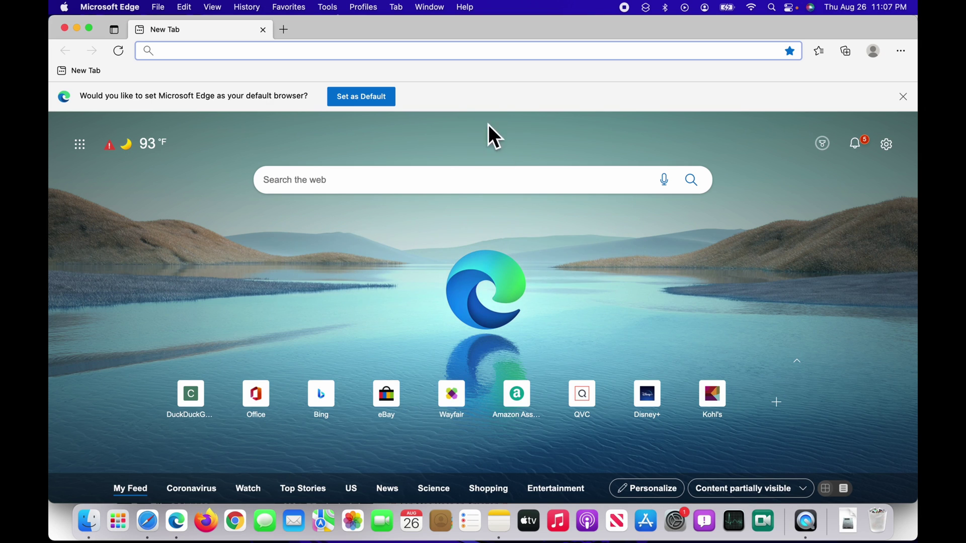
Load the copied DuckDuckGo add-on link in Edge and add the extension.
left_click(303, 50)
key("super+v")
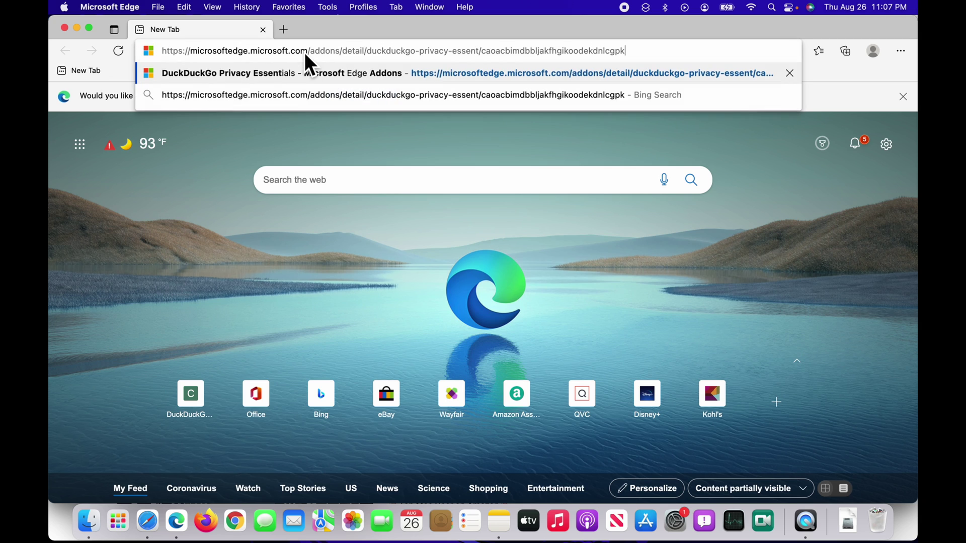
key("Return")
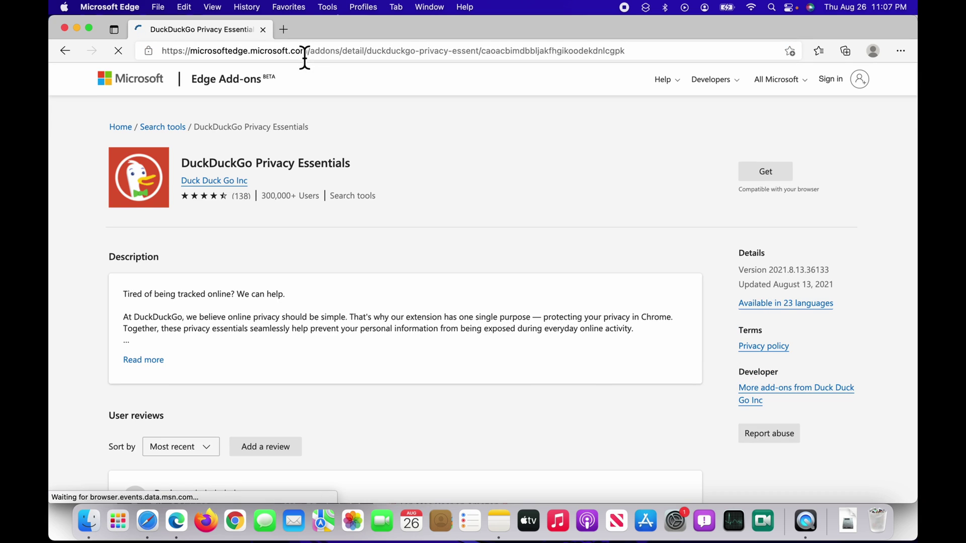
left_click(766, 171)
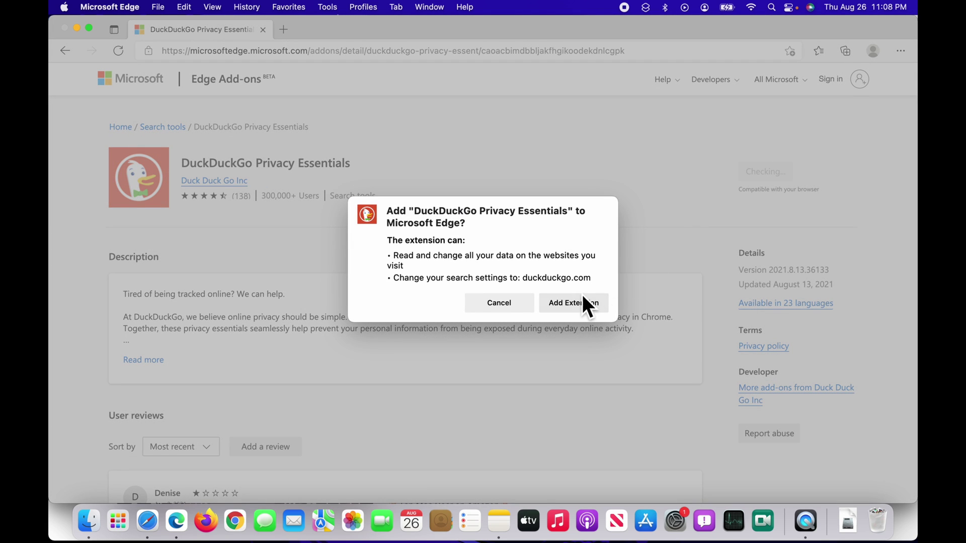
left_click(579, 302)
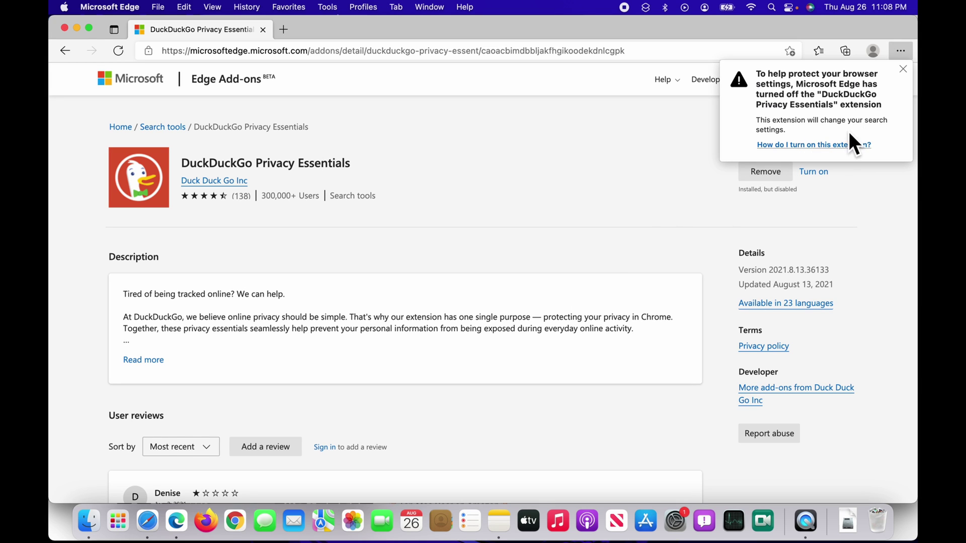
Dismiss the extension notice and go to Edge's extensions management page.
left_click(906, 71)
left_click(907, 53)
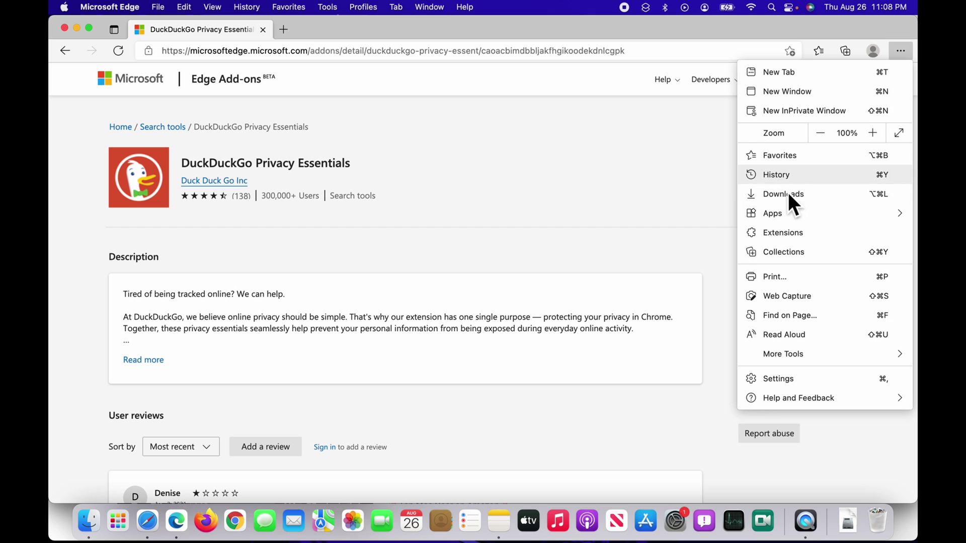
left_click(780, 235)
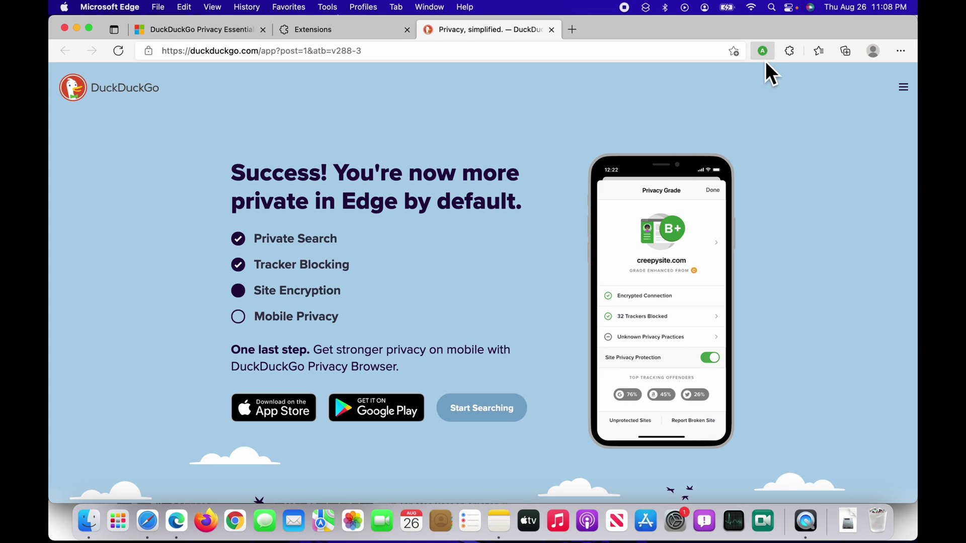
Check and dismiss DuckDuckGo's privacy grade for duckduckgo.com, then open the File menu.
left_click(766, 52)
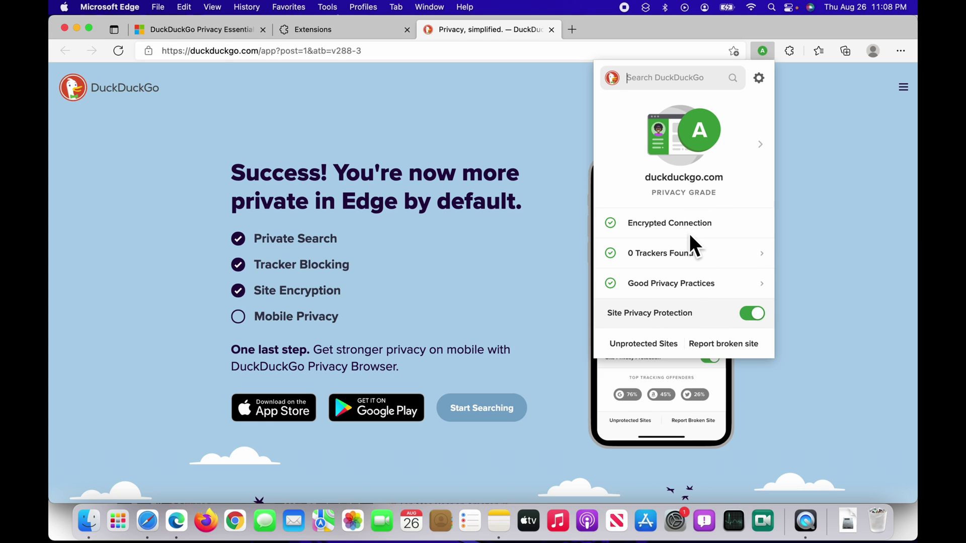
left_click(517, 104)
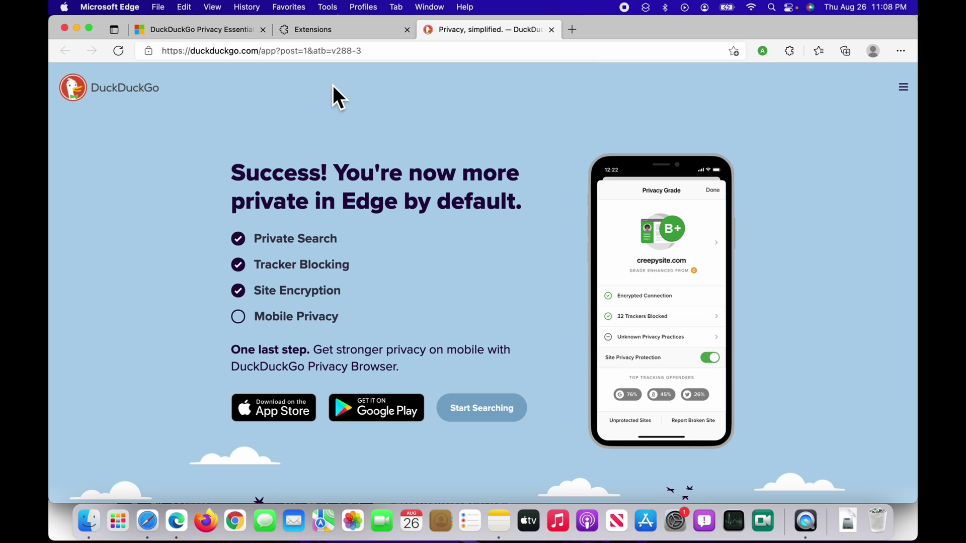
left_click(162, 5)
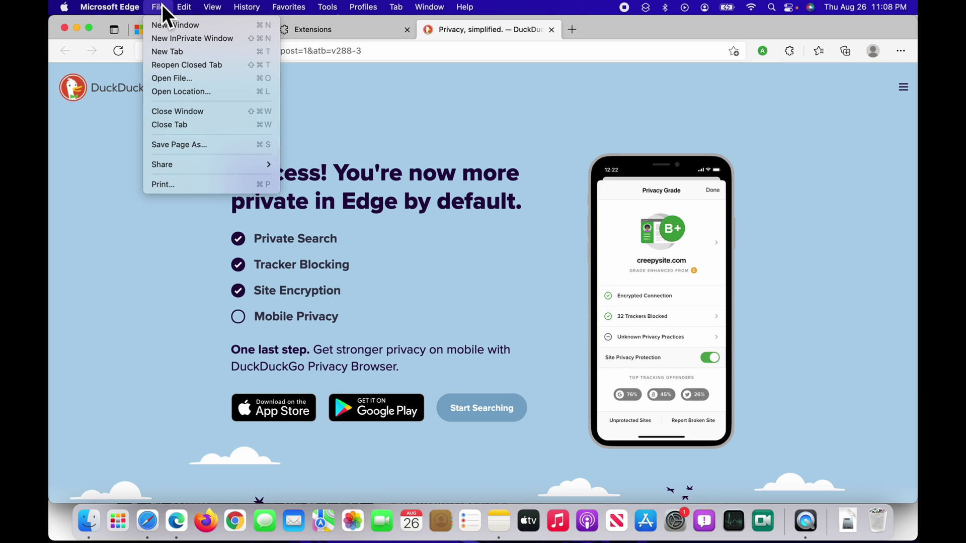
Open an InPrivate window, search DuckDuckGo for 'I want tacos', then close that window.
left_click(189, 42)
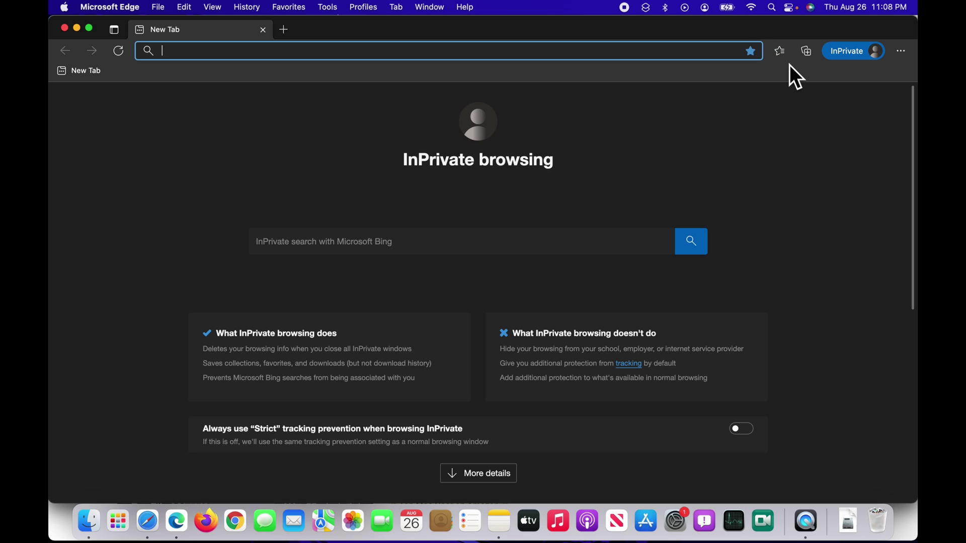
left_click_drag(794, 29, 793, 71)
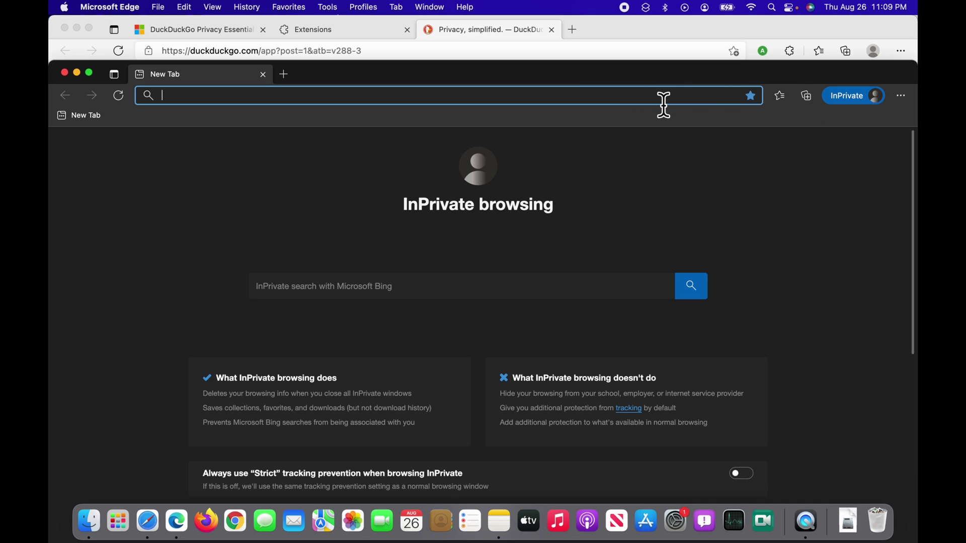
type("I want tacos")
key("Return")
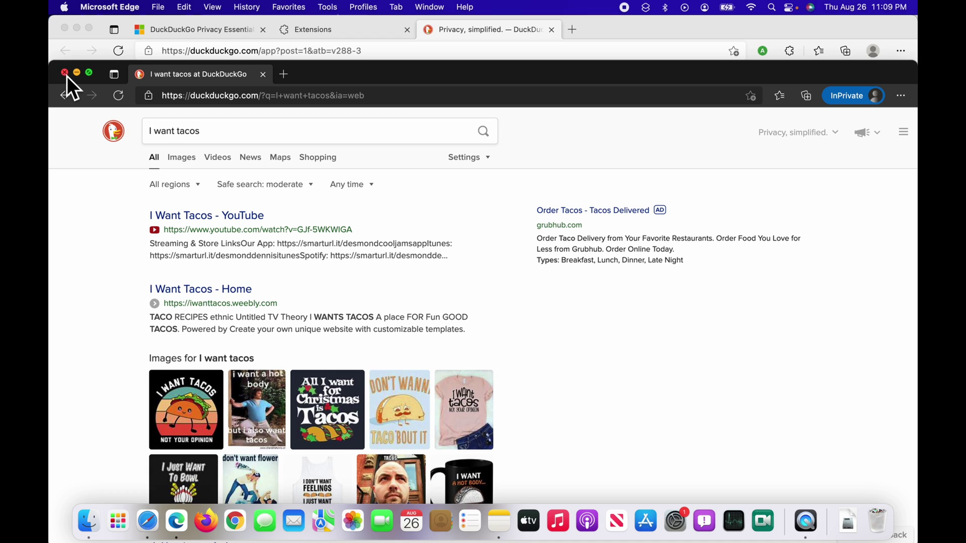
left_click(89, 72)
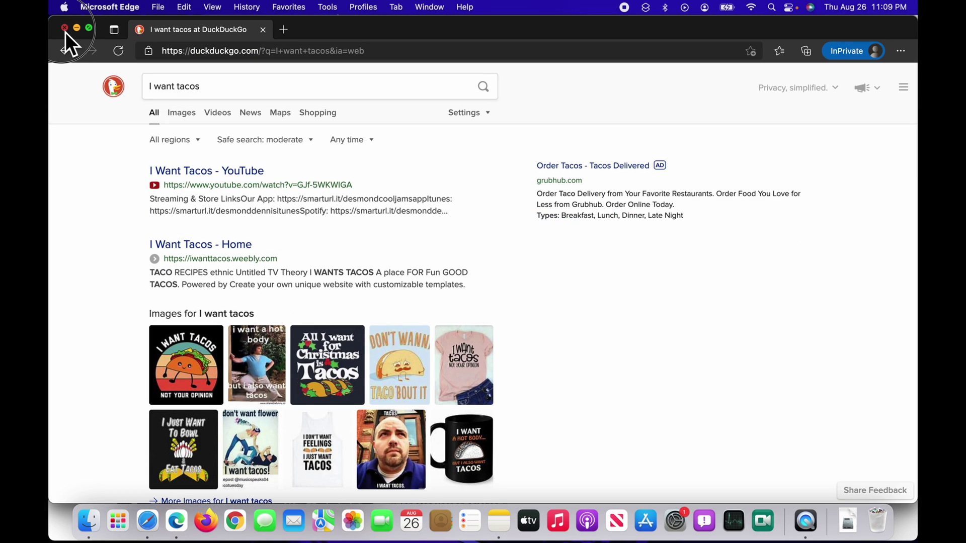
left_click(65, 29)
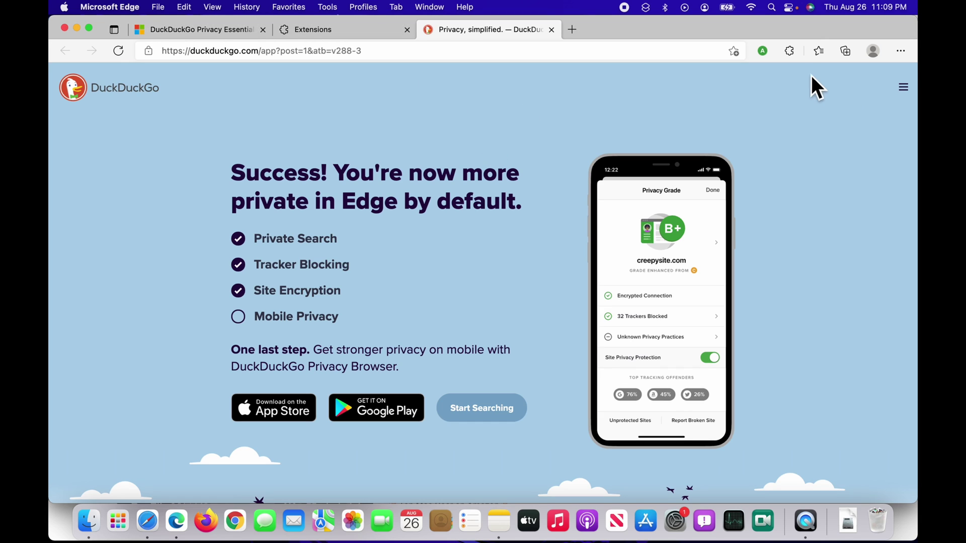
Remove DuckDuckGo Privacy Essentials from Edge through the Extensions menu.
left_click(790, 52)
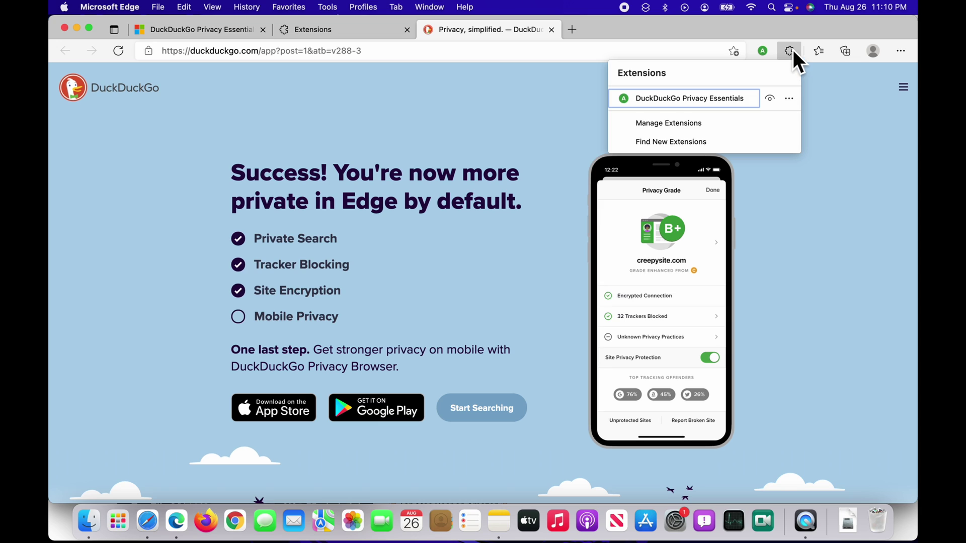
left_click(789, 99)
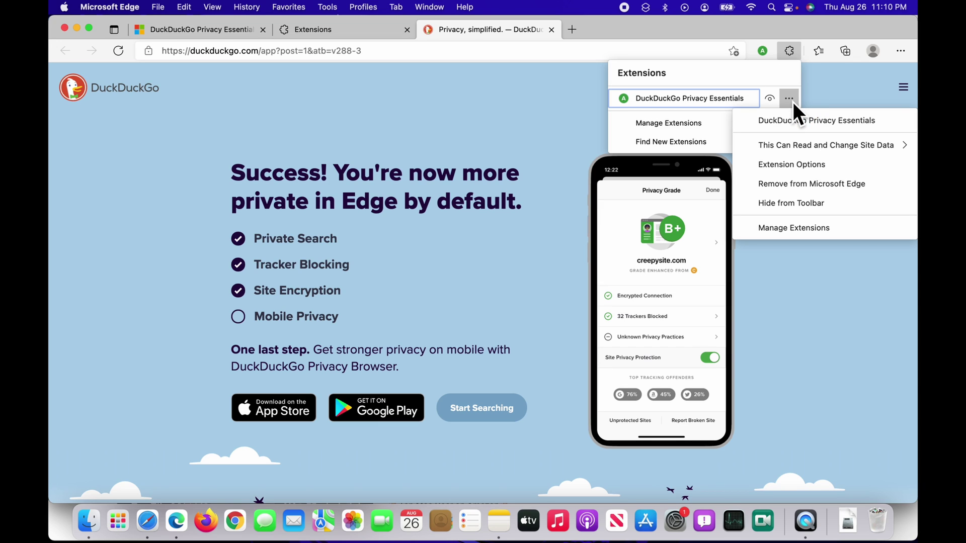
left_click(787, 185)
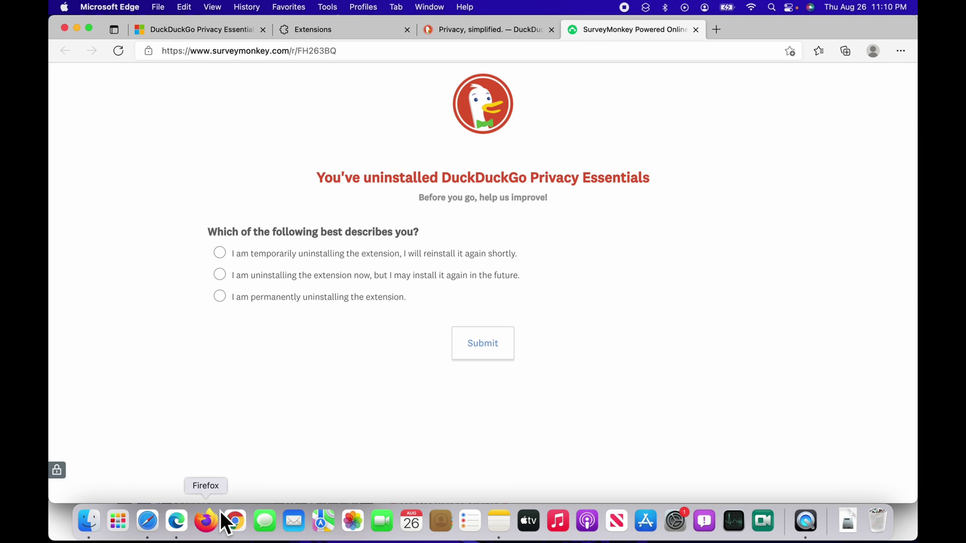
Copy the Firefox extension link from the Trello card in Safari and switch to Firefox.
left_click(207, 520)
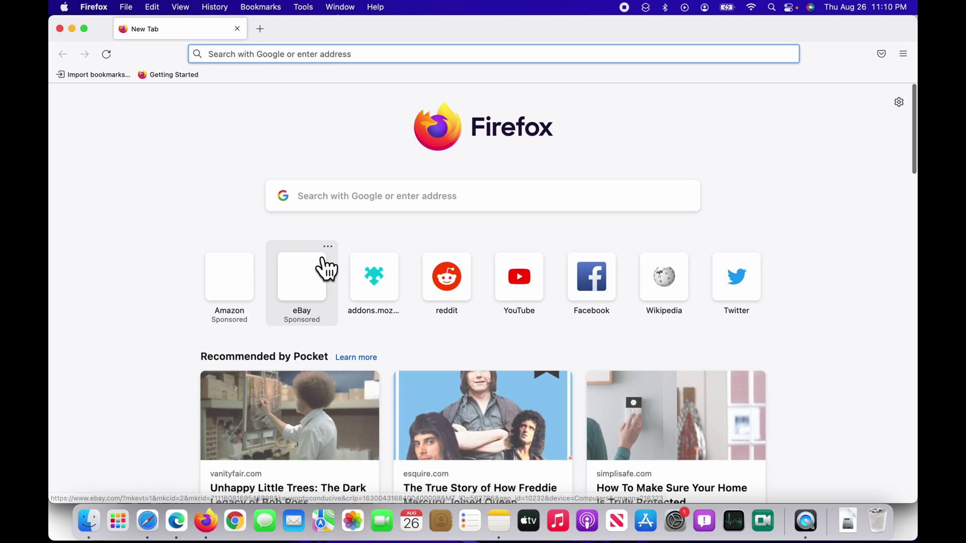
left_click(153, 529)
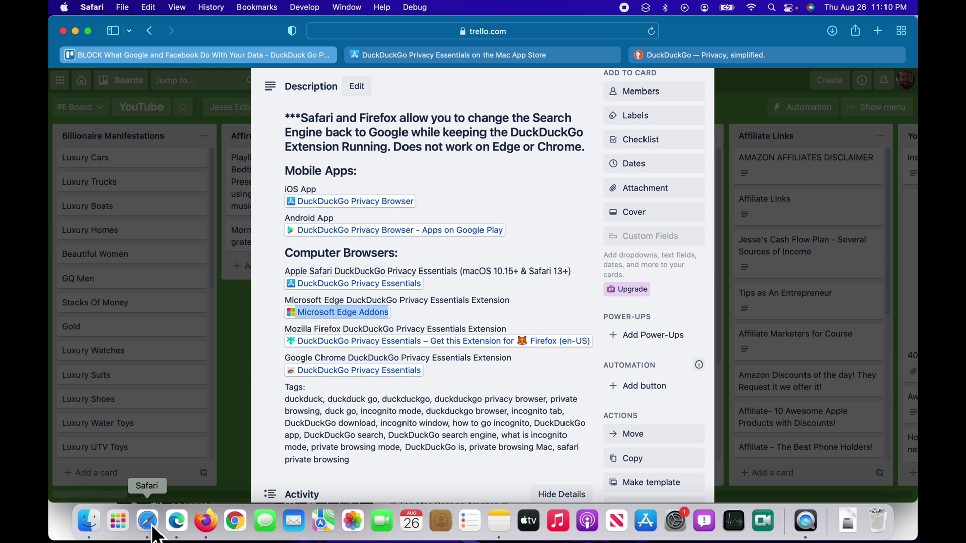
right_click(409, 342)
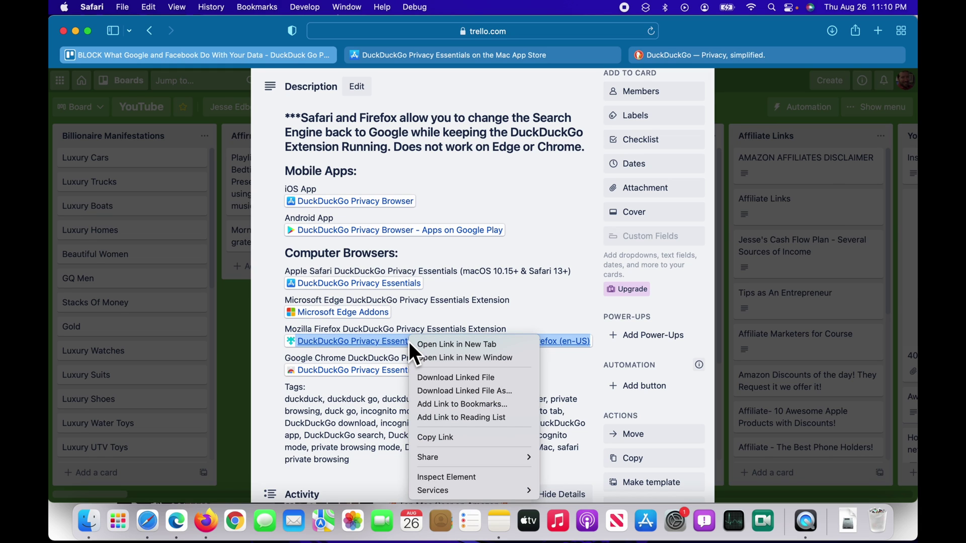
left_click(444, 438)
key("super+Tab")
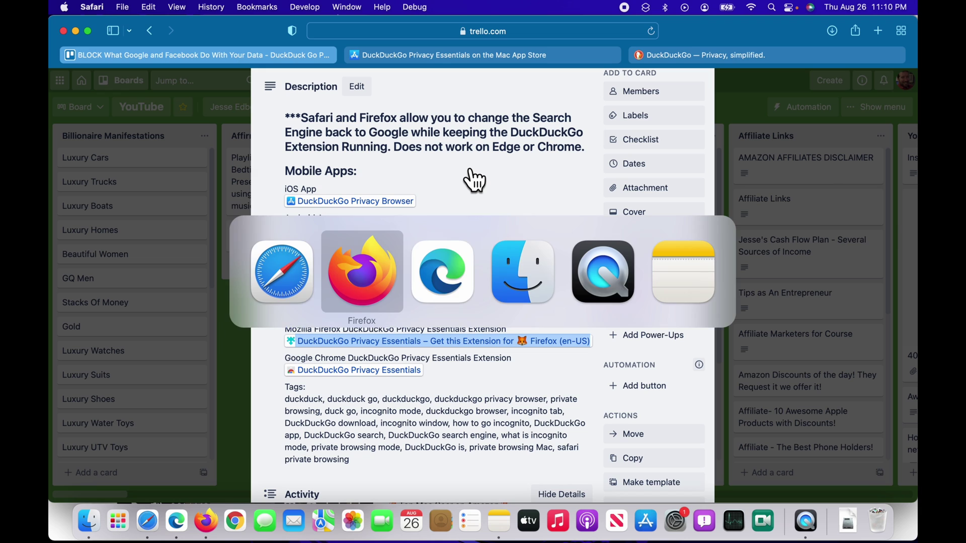
Open the pasted add-on link in Firefox and add DuckDuckGo Privacy Essentials.
key("super+v")
key("Return")
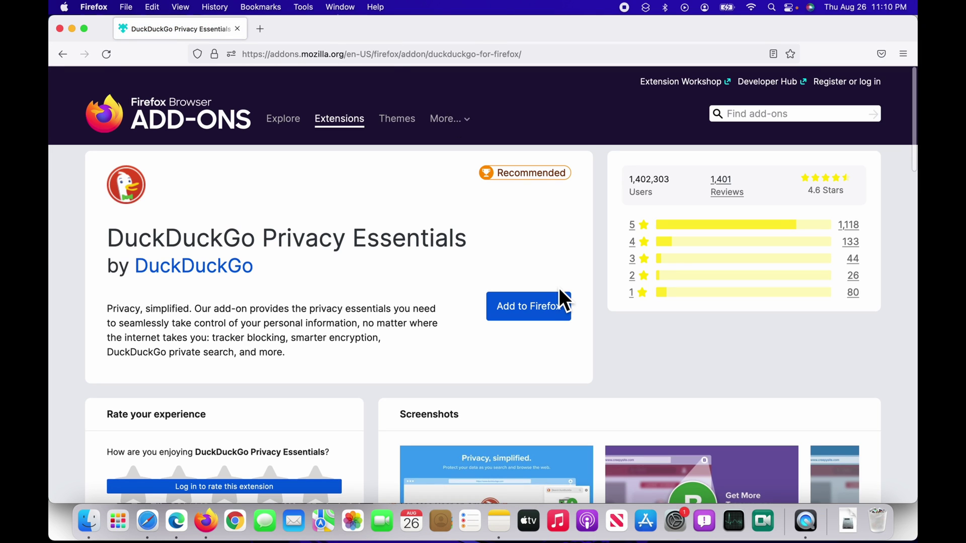
left_click(530, 314)
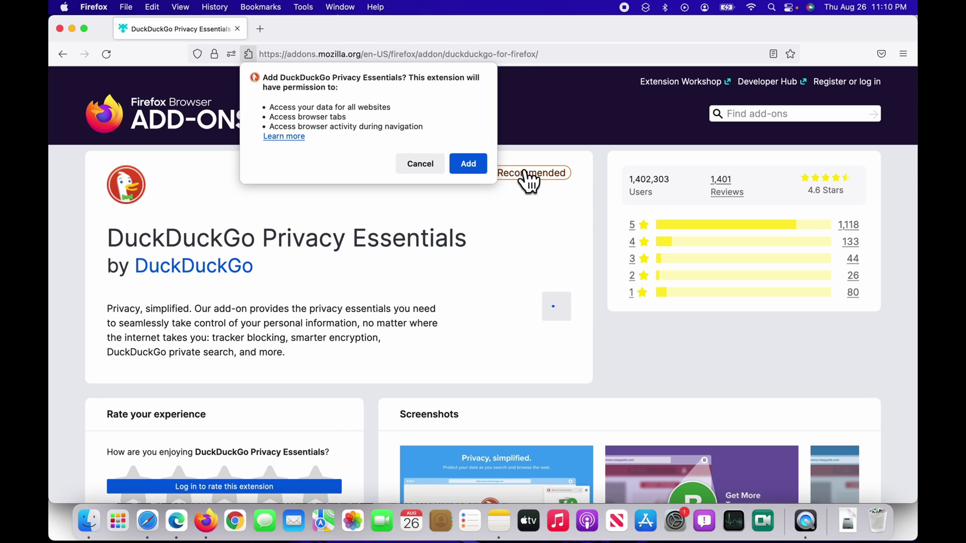
left_click(475, 165)
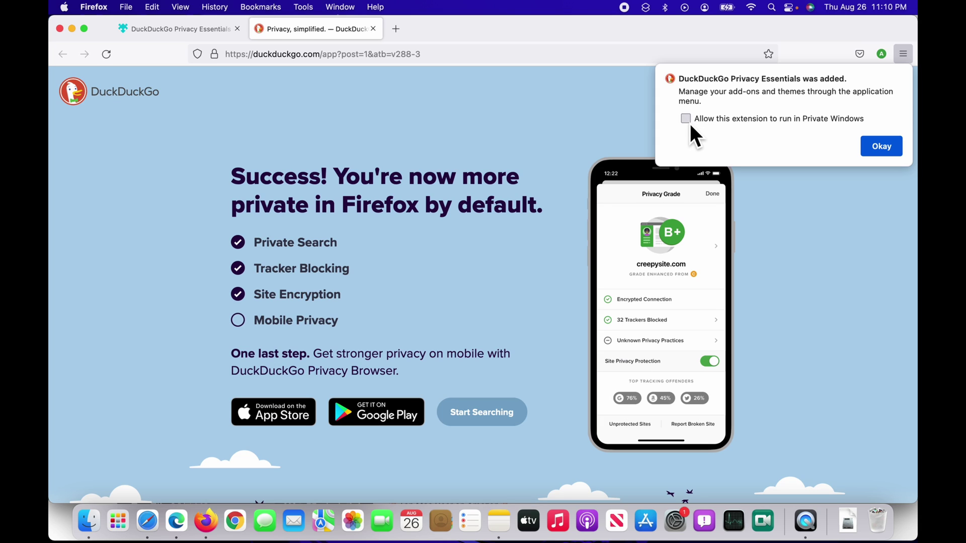
Allow the extension in private windows, then view and close its privacy panel.
left_click(690, 124)
left_click(881, 147)
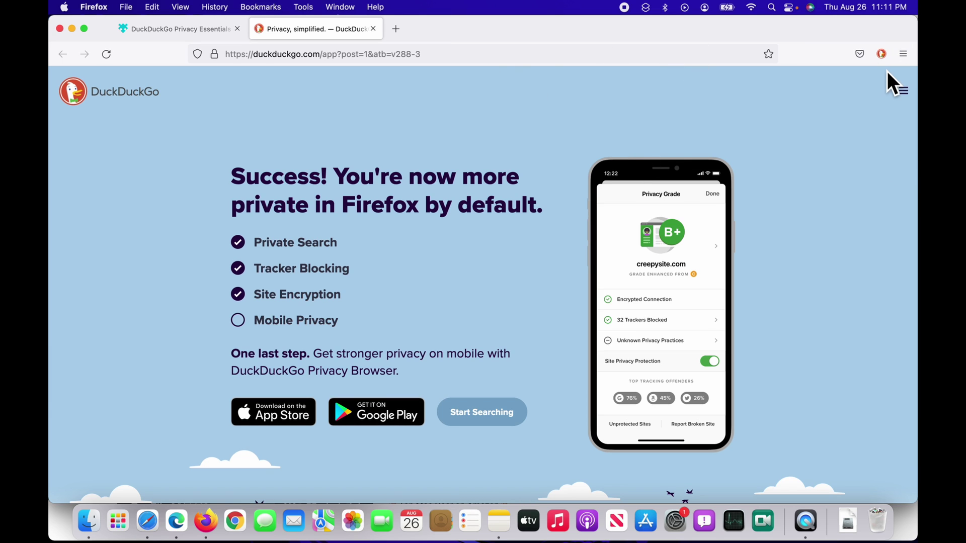
left_click(885, 57)
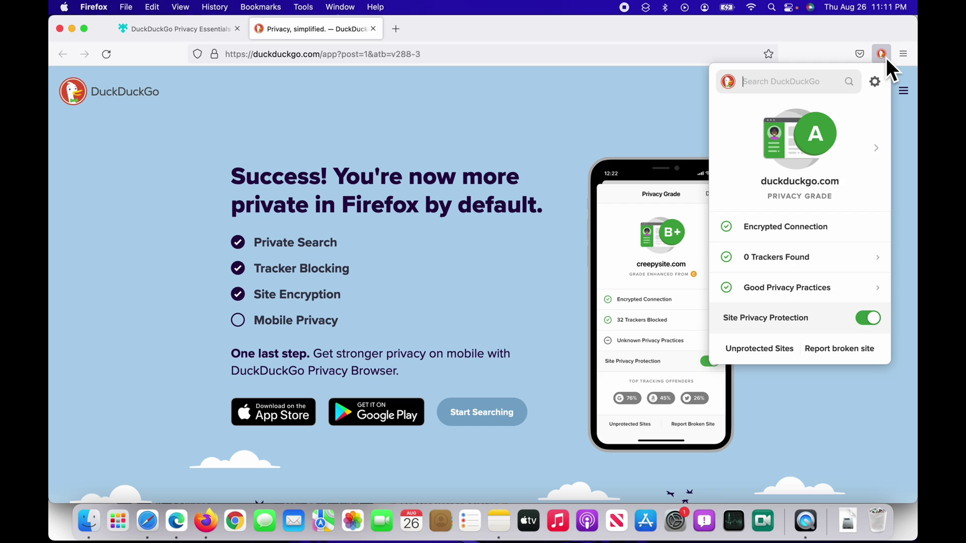
left_click(886, 58)
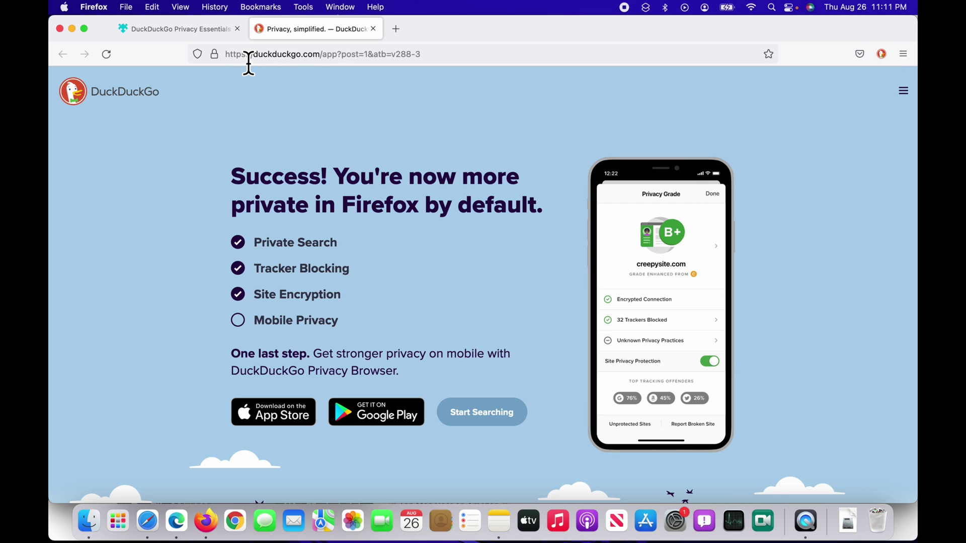
Open a Firefox private window, check the DuckDuckGo extension there, and open the ☰ menu.
left_click(132, 4)
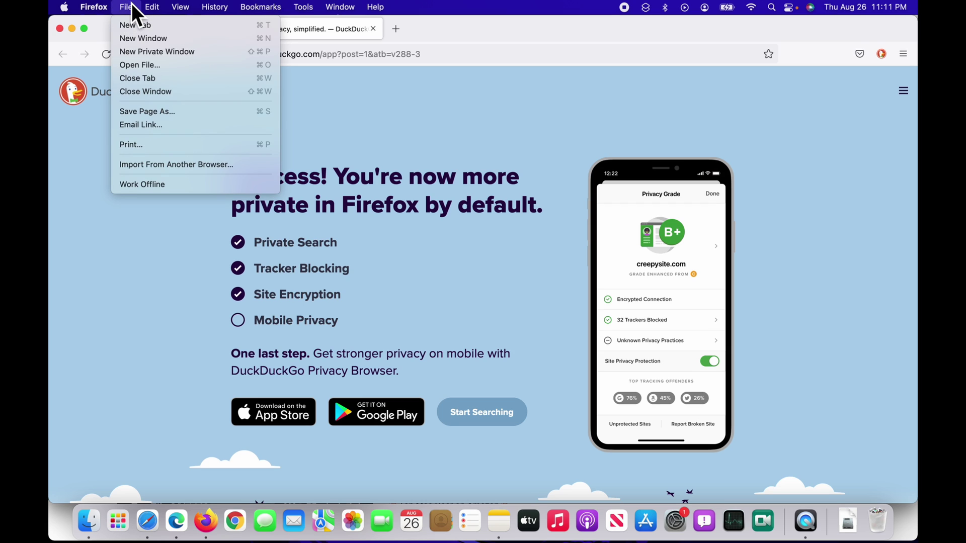
left_click(144, 52)
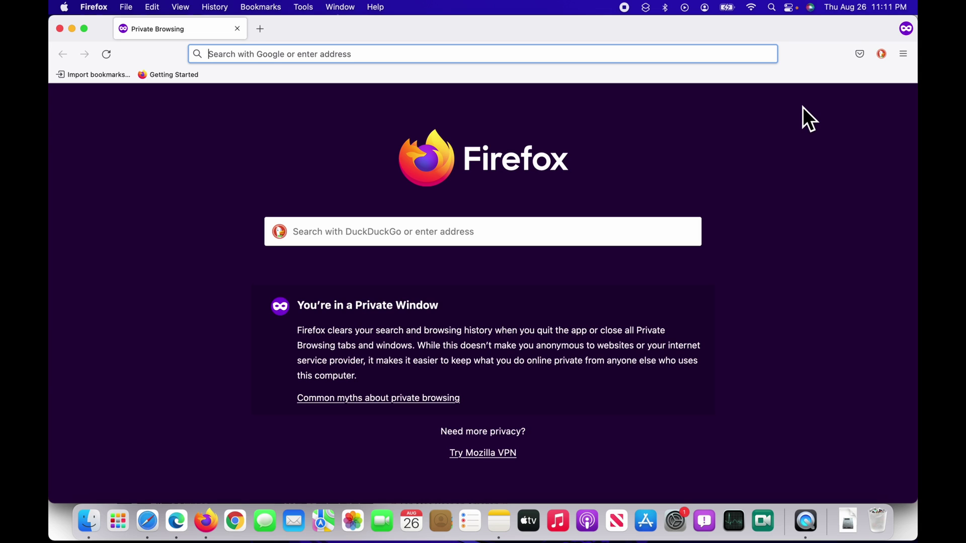
left_click(885, 59)
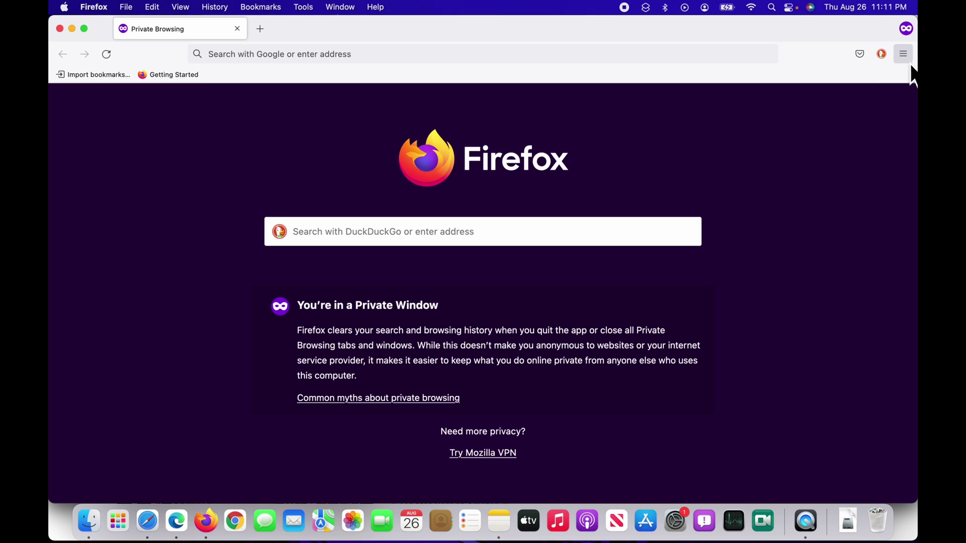
left_click(906, 56)
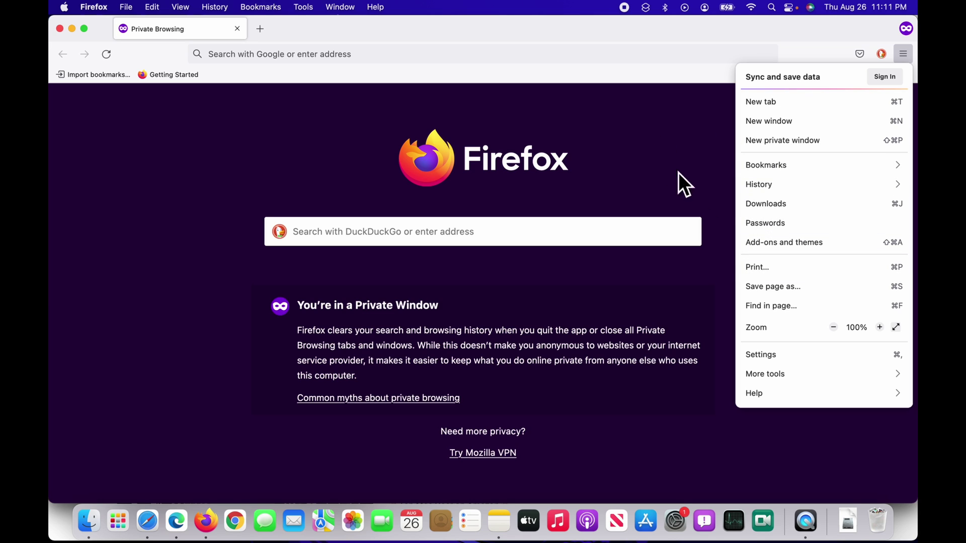
Remove DuckDuckGo Privacy Essentials from Firefox's add-ons manager and confirm the removal.
left_click(780, 248)
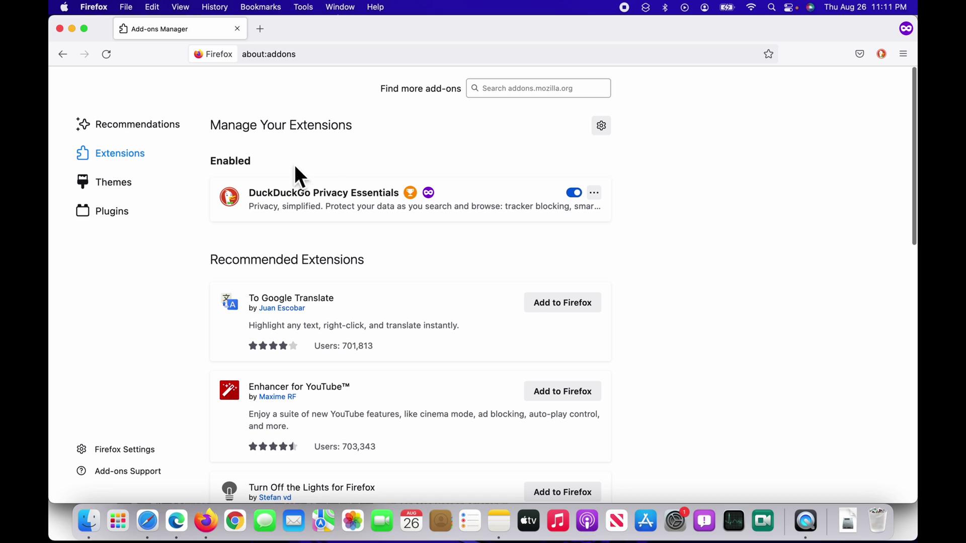
left_click(598, 199)
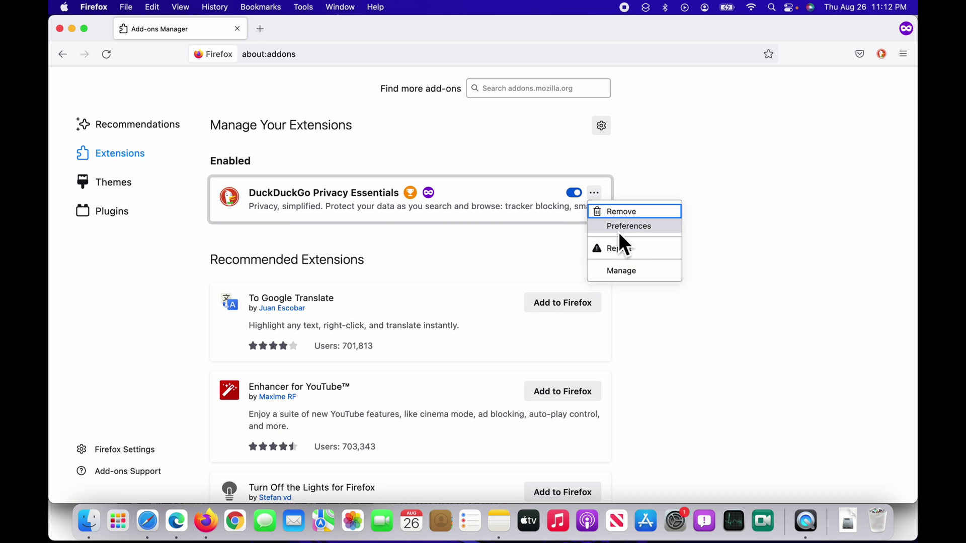
left_click(623, 215)
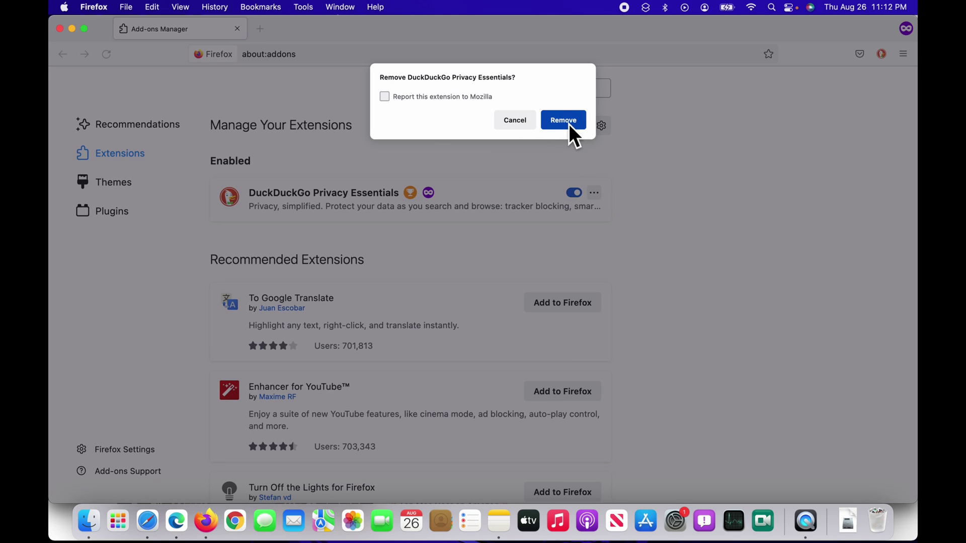
left_click(567, 128)
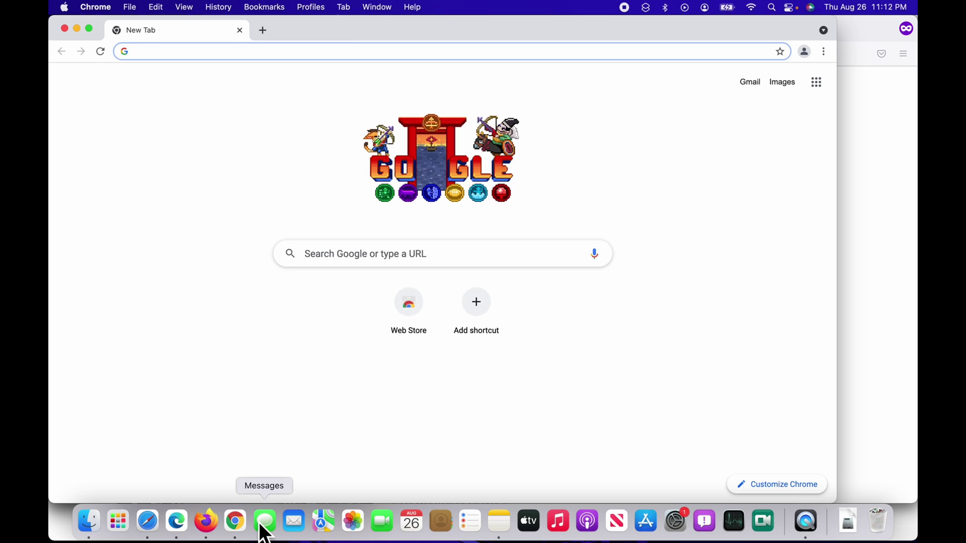
Copy the Chrome extension link from the Trello card in Safari and return to Chrome.
left_click(147, 522)
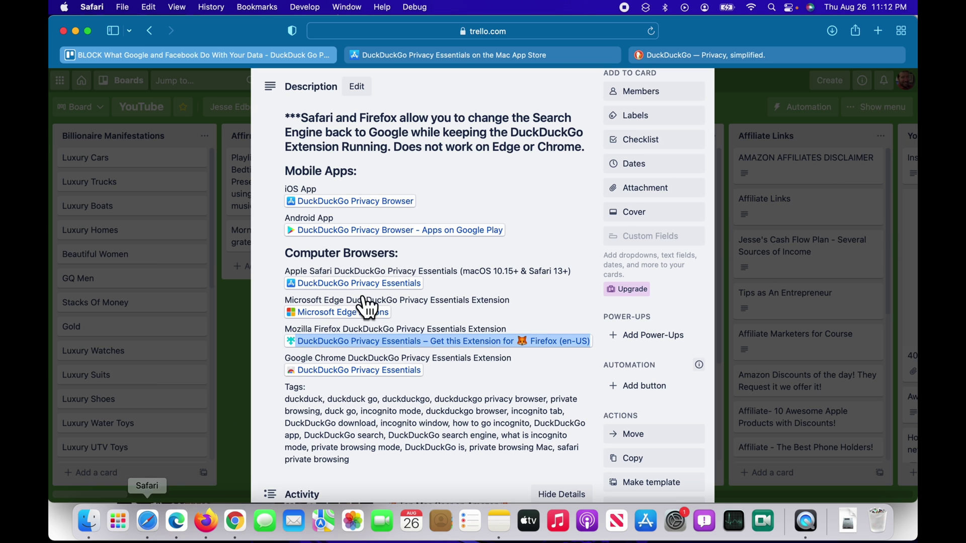
right_click(390, 372)
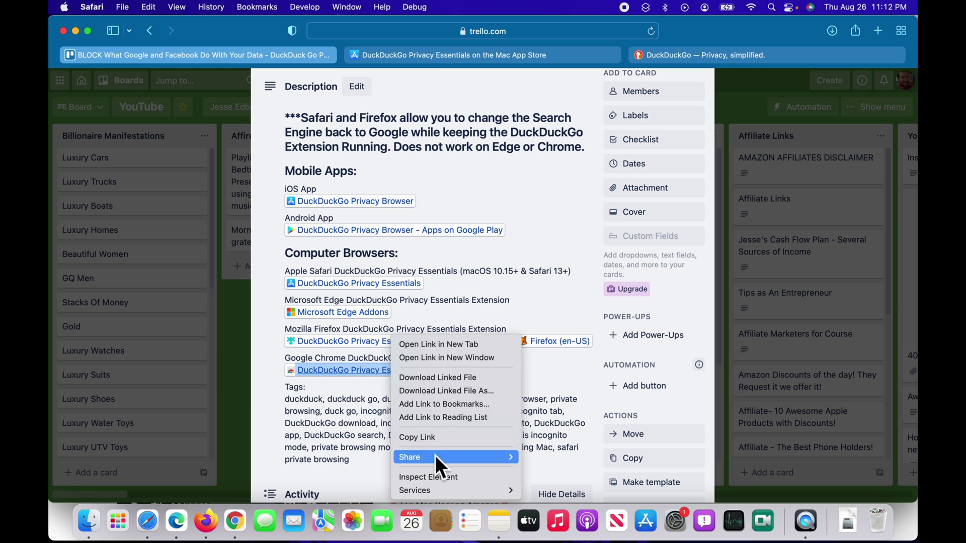
left_click(438, 439)
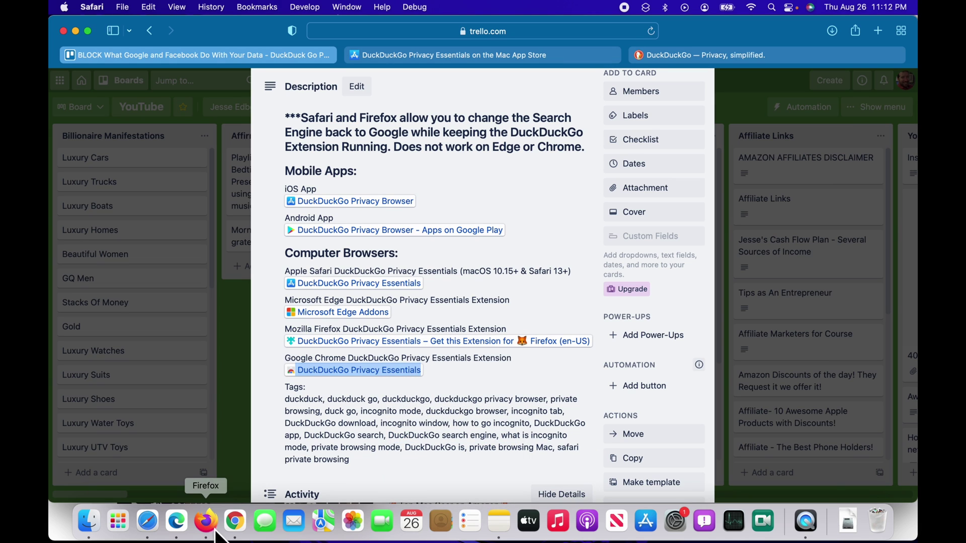
left_click(239, 531)
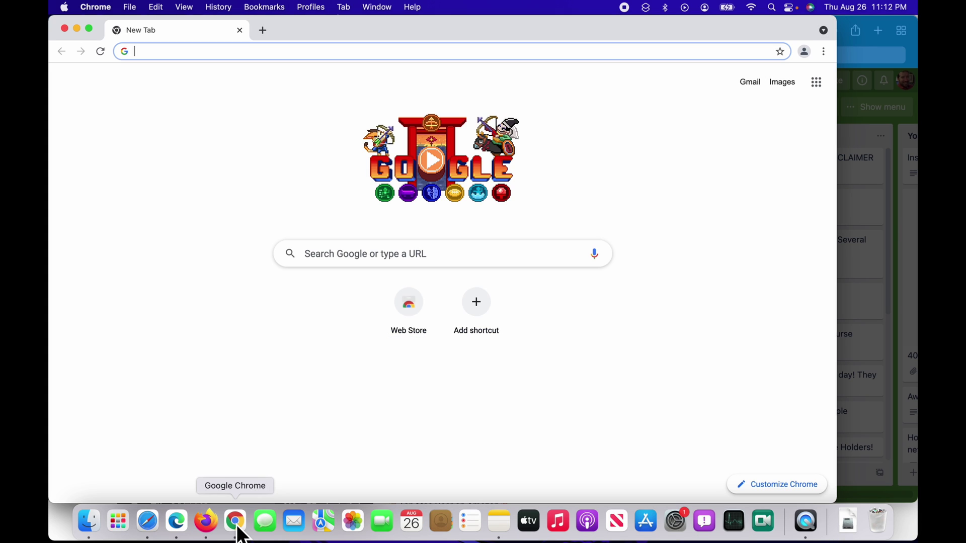
Load the copied Chrome Web Store link and add the DuckDuckGo extension to Chrome.
left_click(243, 52)
key("super+v")
key("Return")
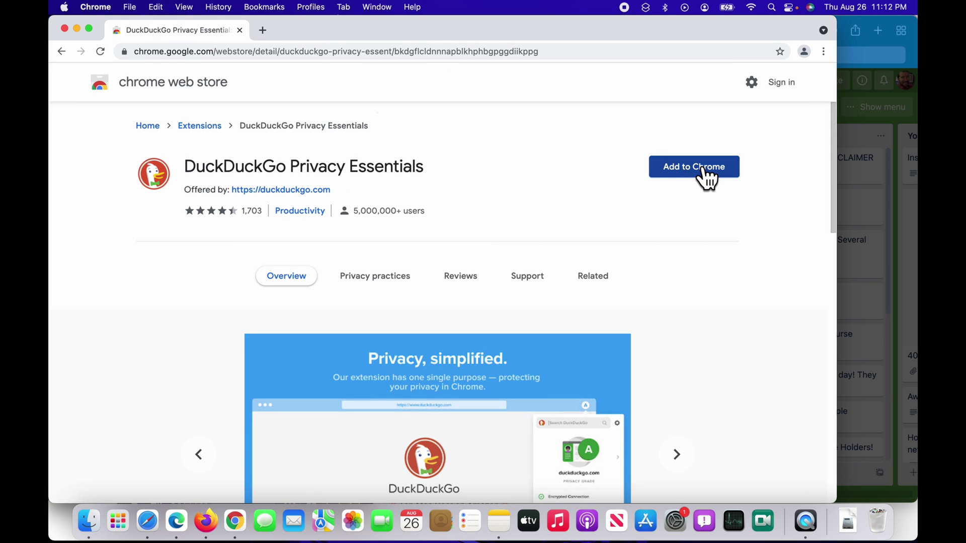
left_click(703, 168)
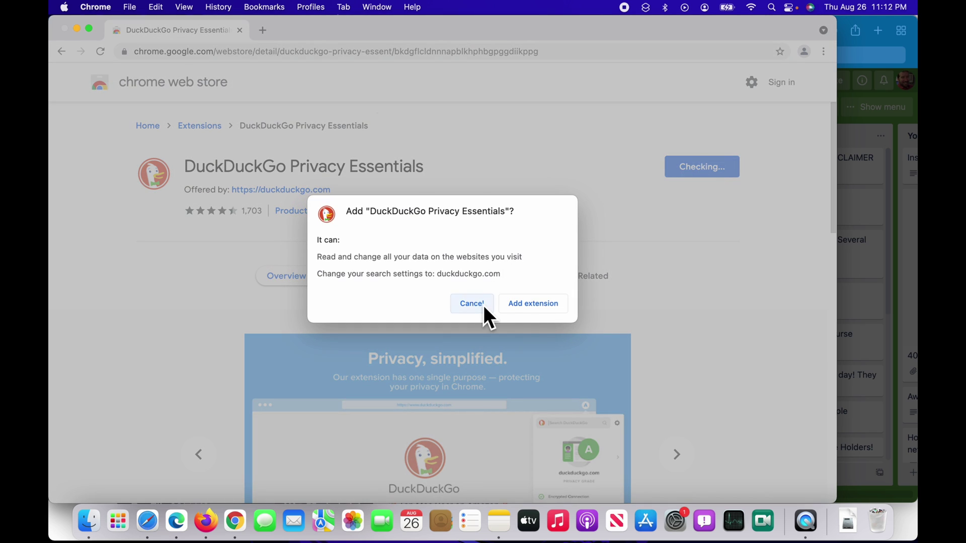
left_click(521, 306)
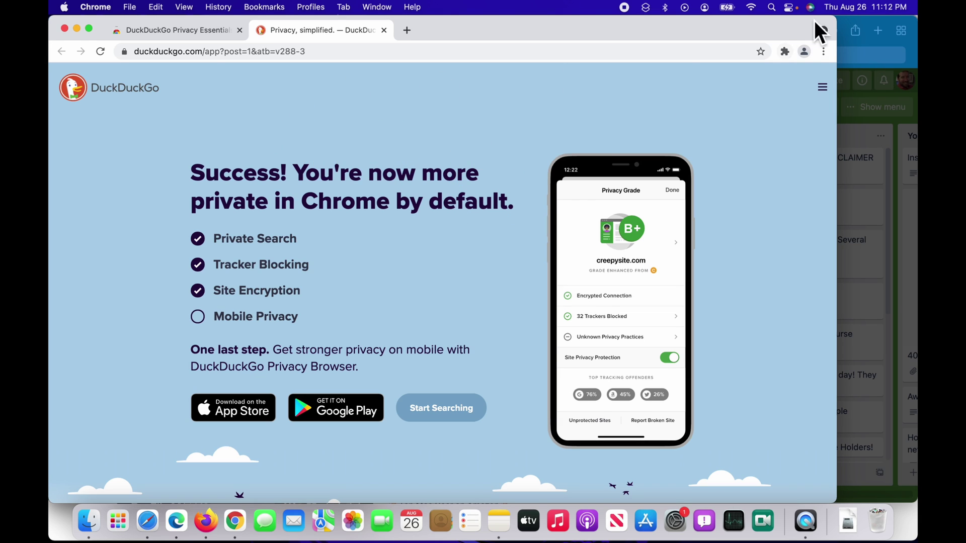
Pin DuckDuckGo Privacy Essentials to Chrome's toolbar, then open and close its privacy-grade popup.
left_click(787, 55)
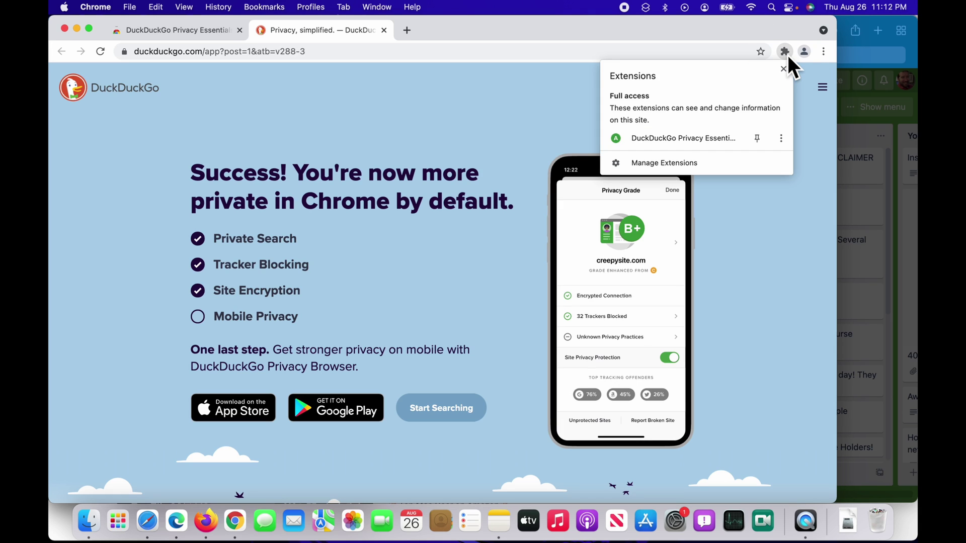
left_click(762, 141)
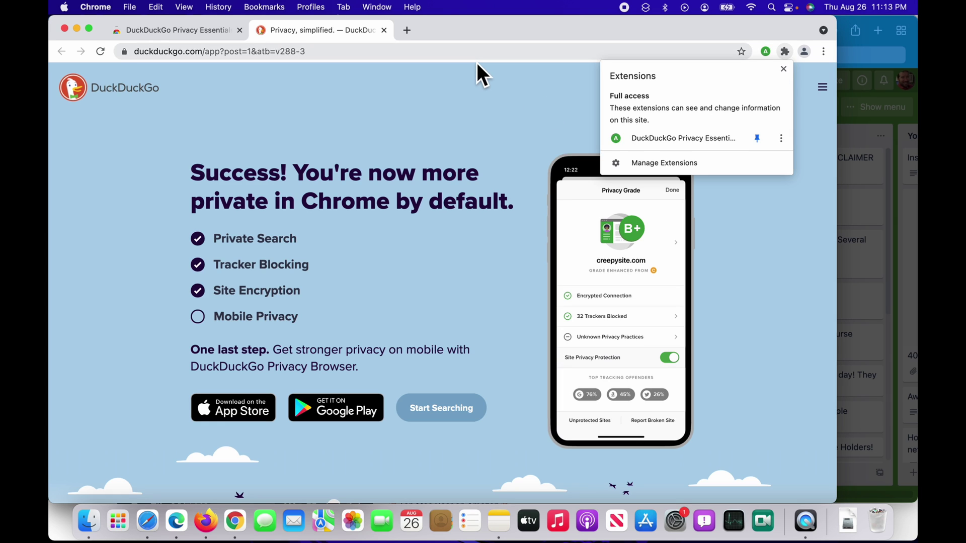
left_click(482, 109)
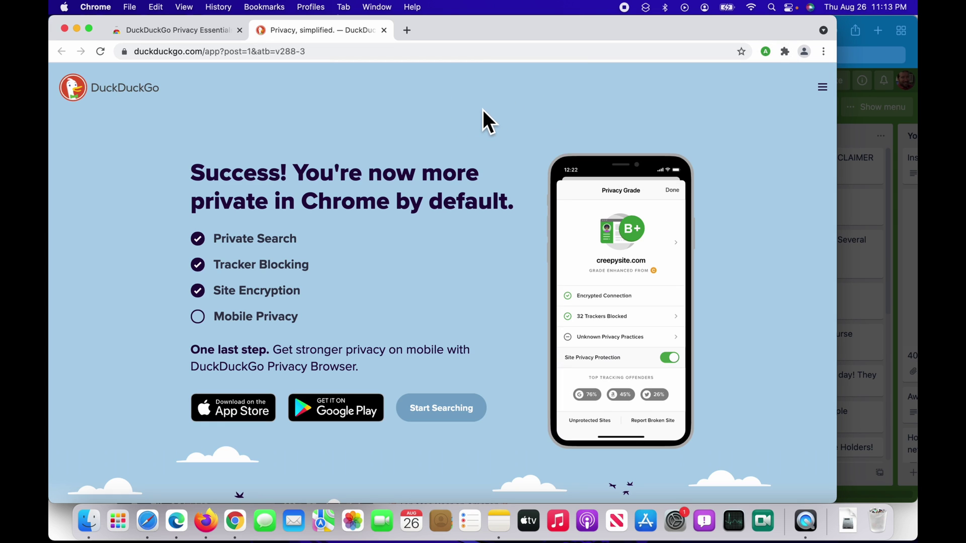
left_click(767, 54)
left_click(767, 54)
Open a new Chrome incognito window and move it lower on screen.
left_click(129, 3)
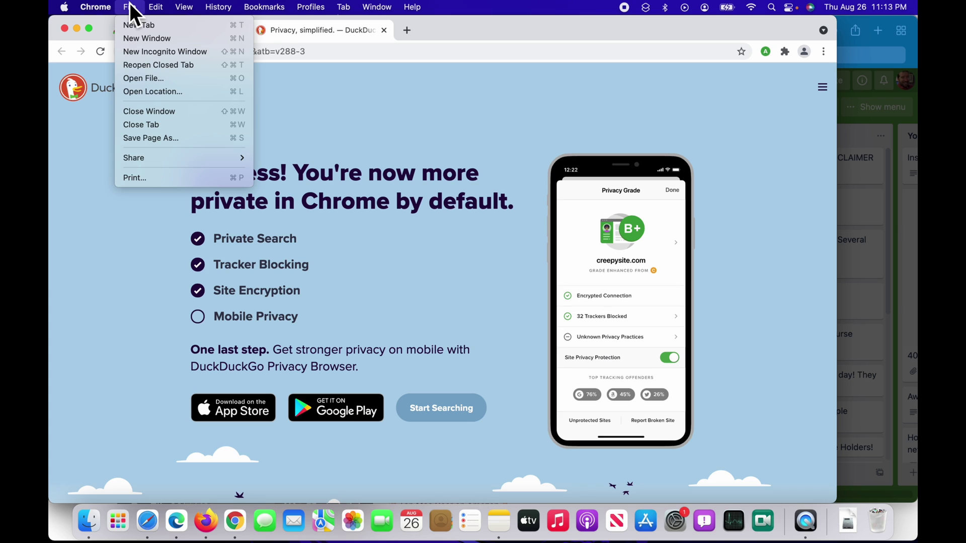
left_click(165, 53)
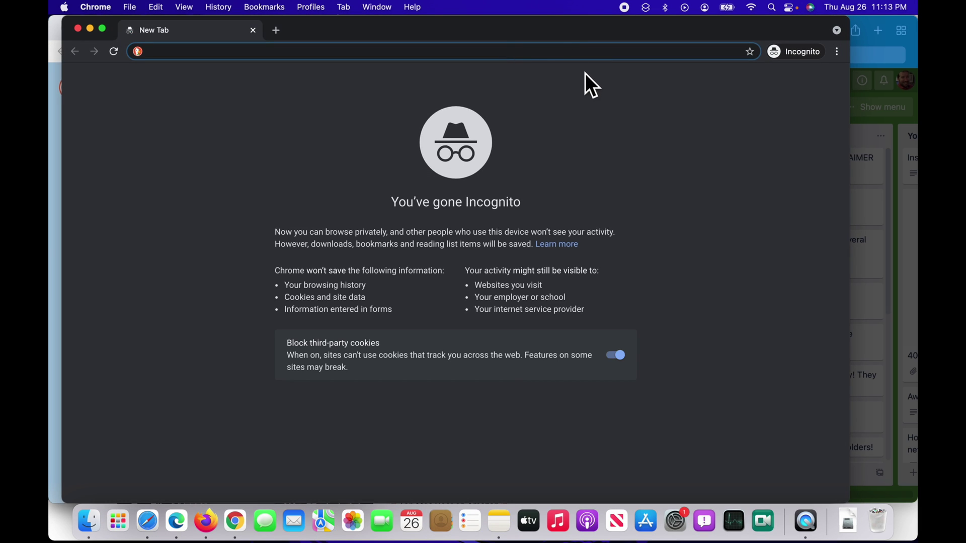
left_click_drag(456, 31, 454, 32)
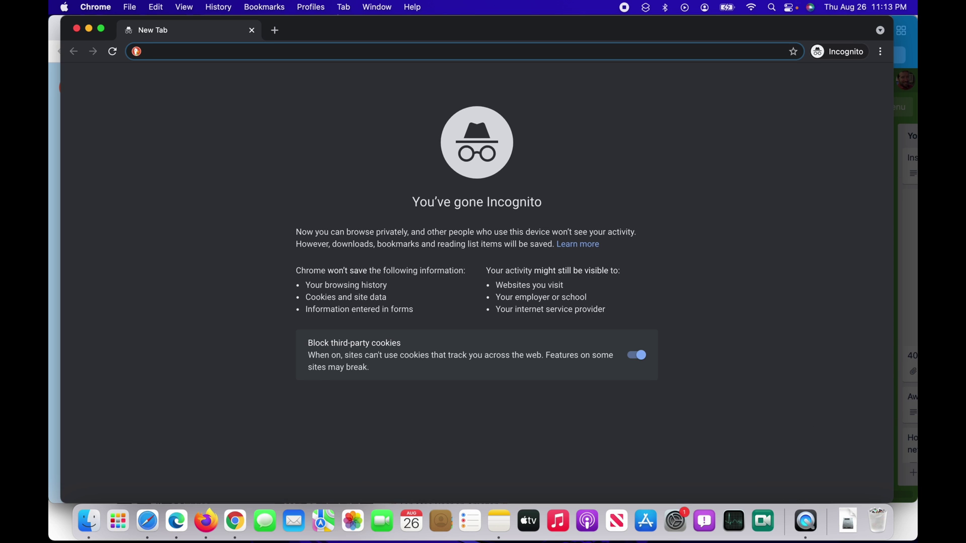
left_click_drag(727, 30, 733, 70)
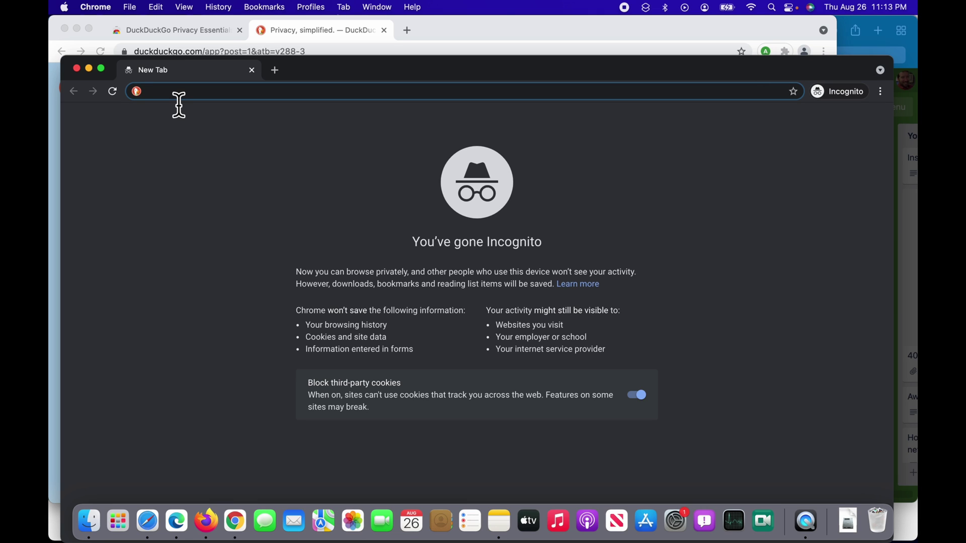
Search 'How to eat tacos' and keep DuckDuckGo as the search engine.
type("How to")
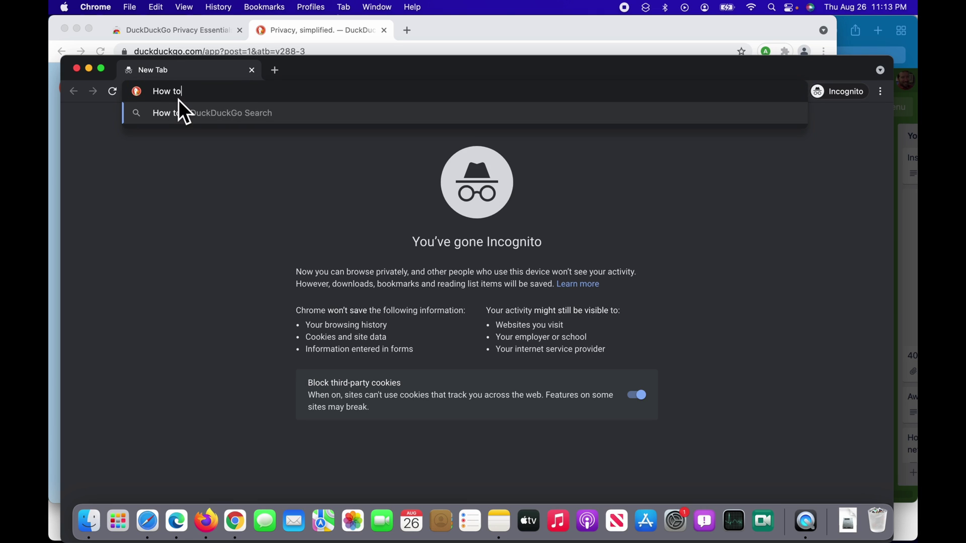
type(" eat taco")
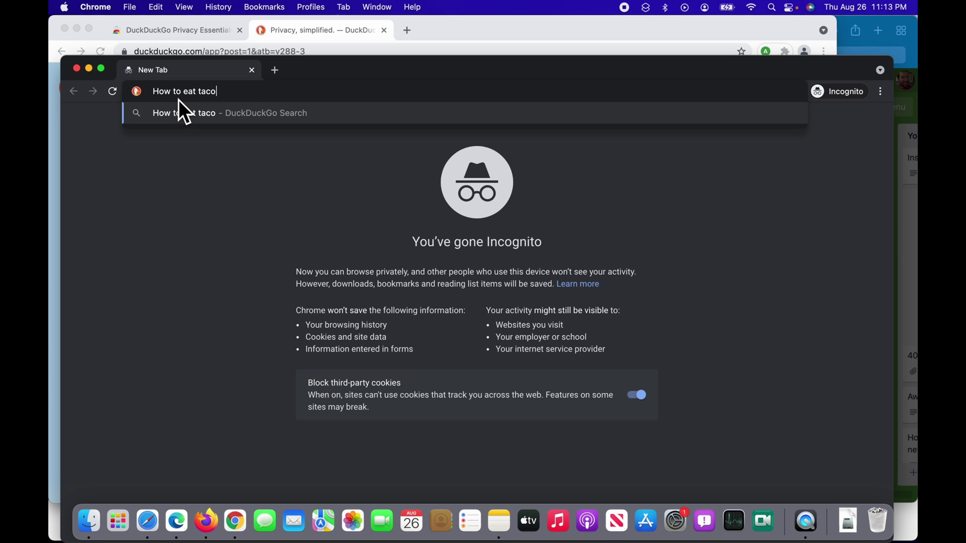
type("s")
key("Return")
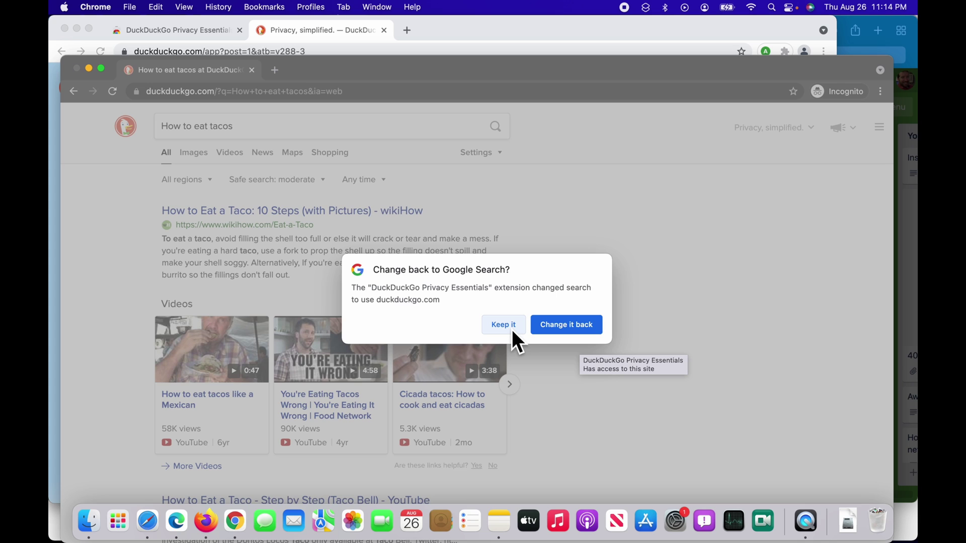
left_click(511, 330)
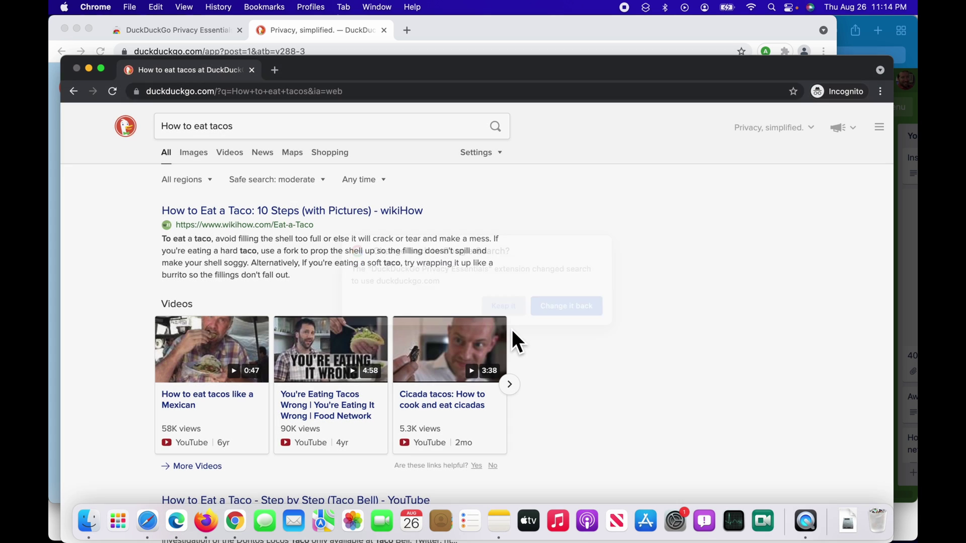
Close the incognito window and open the management menu for DuckDuckGo Privacy Essentials.
left_click(77, 69)
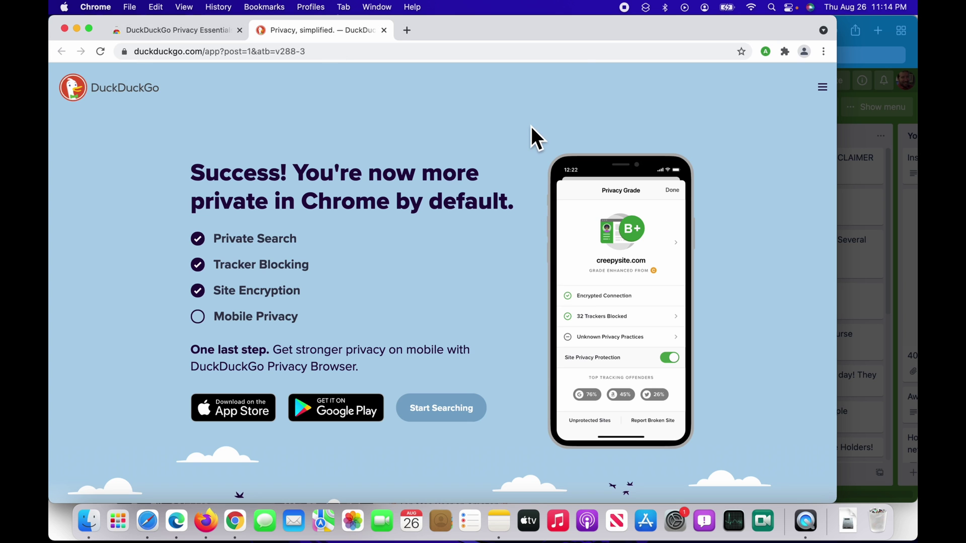
left_click(785, 53)
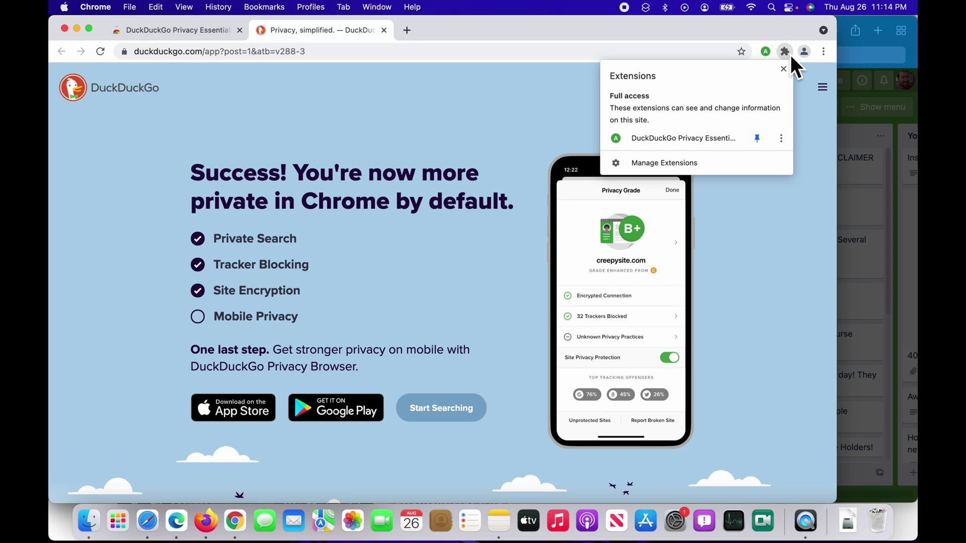
left_click(786, 144)
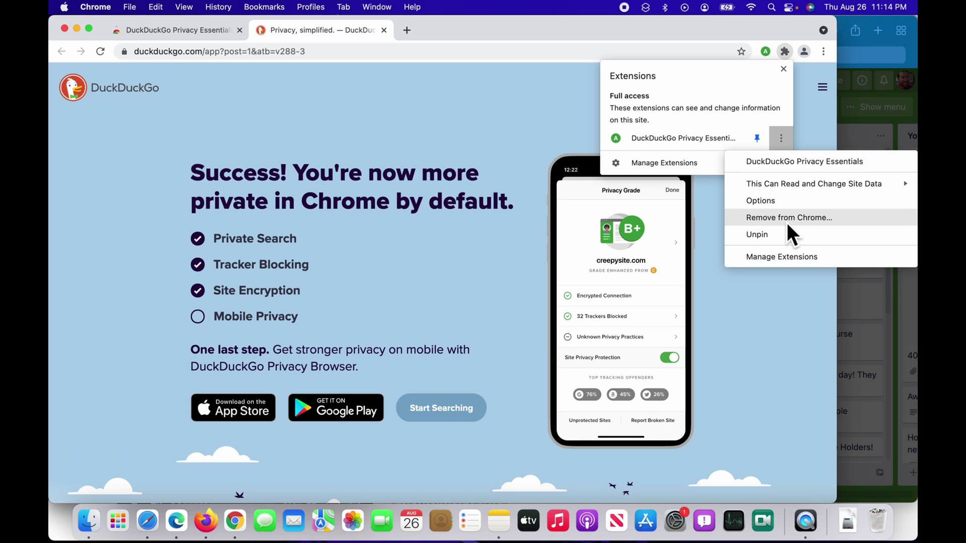